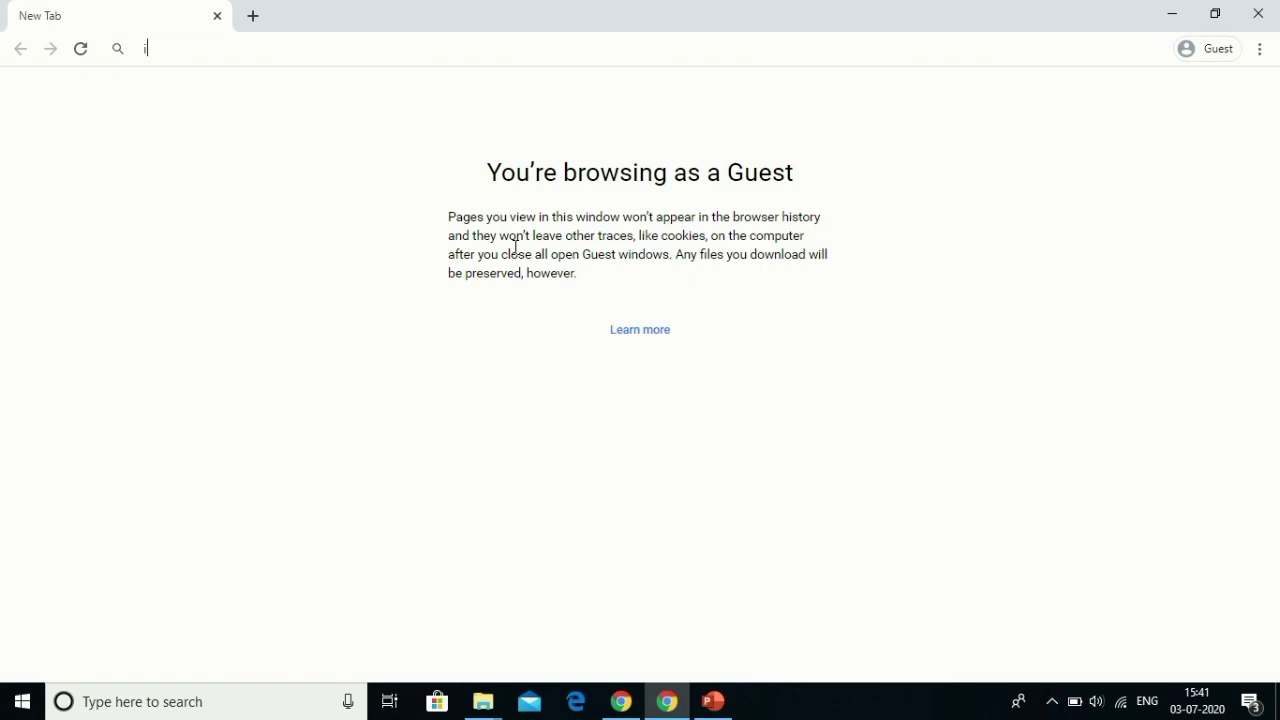
- Search Google for 'im puzzle' and open the I'm a Puzzle website
type("im ")
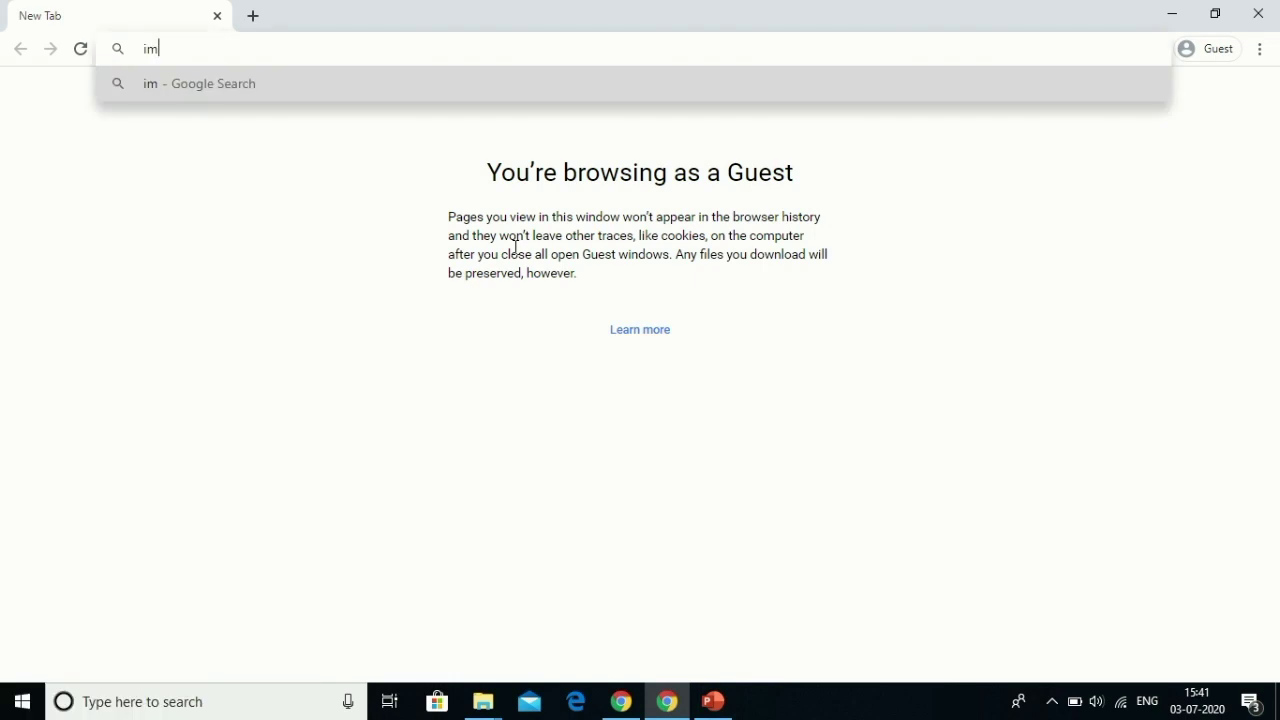
type("pu")
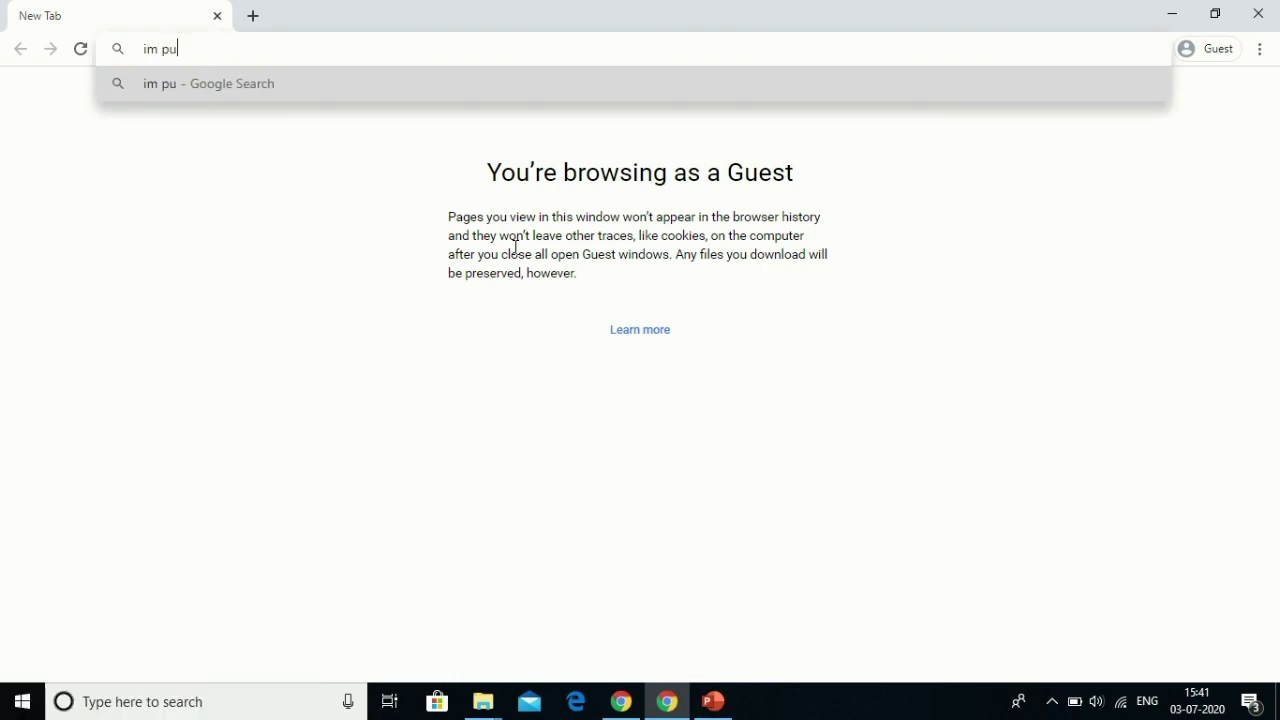
type("zzle")
key("Return")
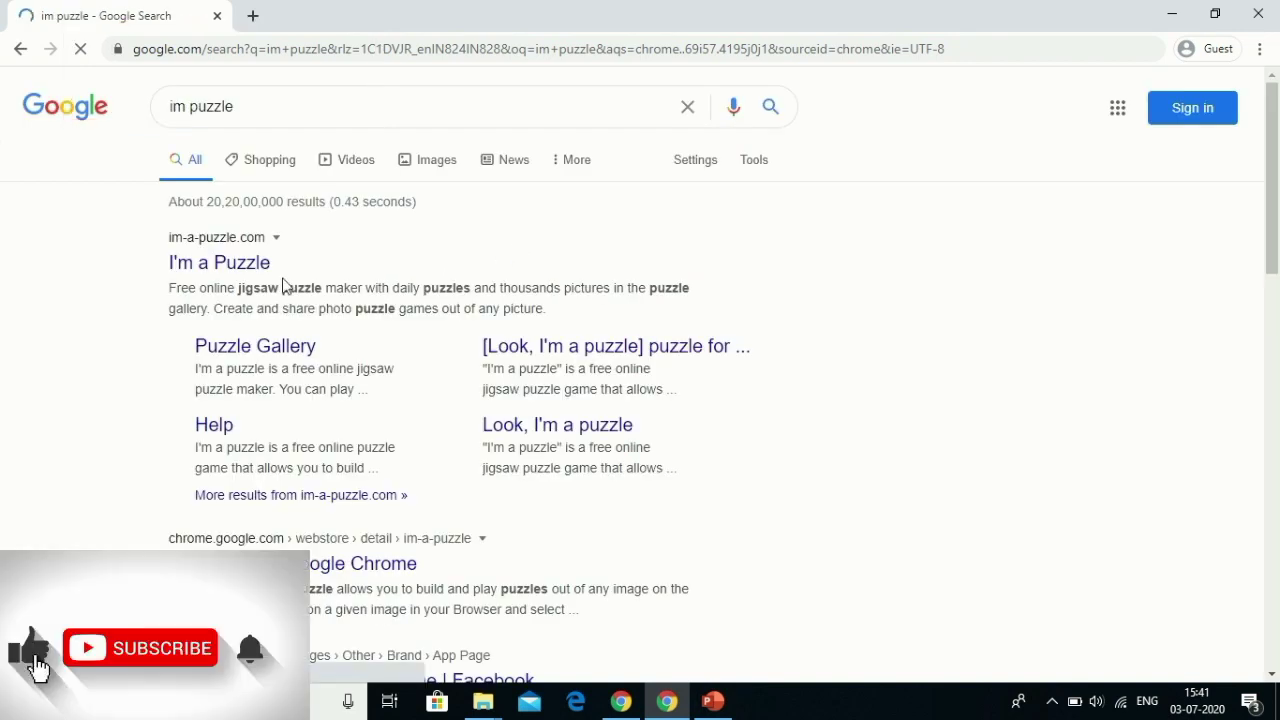
left_click(244, 266)
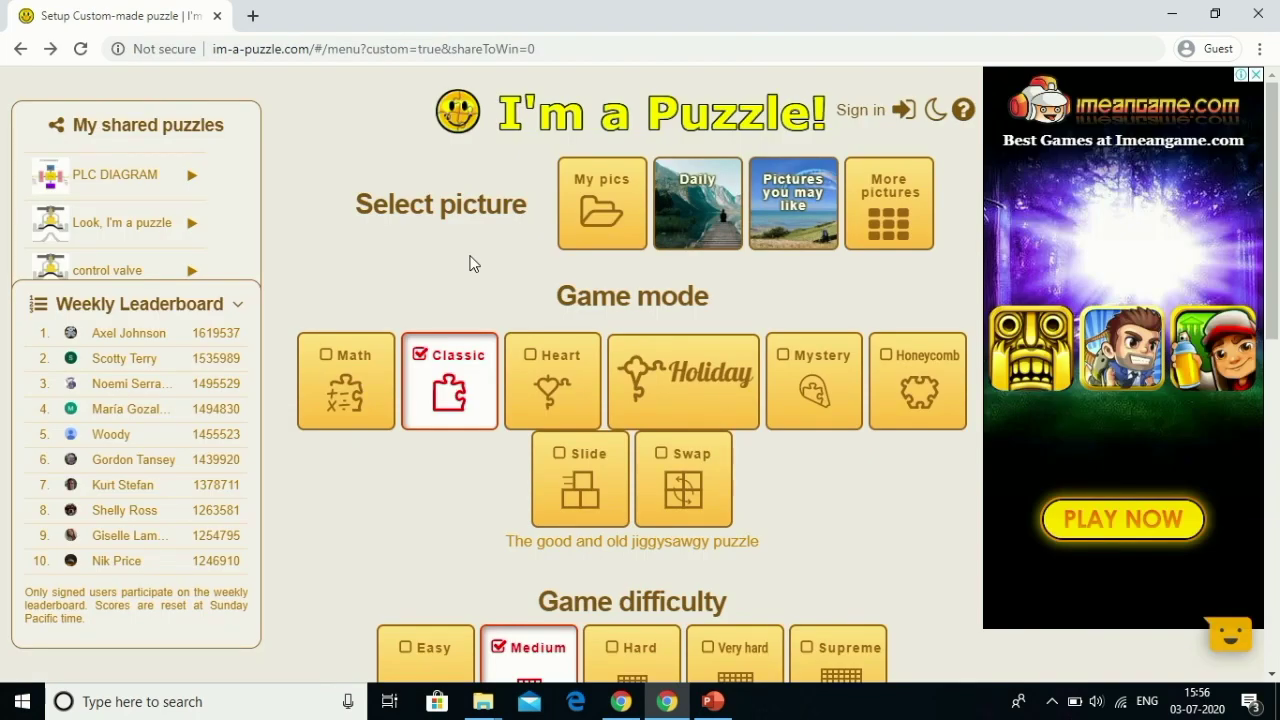
- Open the PLC block diagram picture from the Pictures folder as the puzzle image
left_click(605, 223)
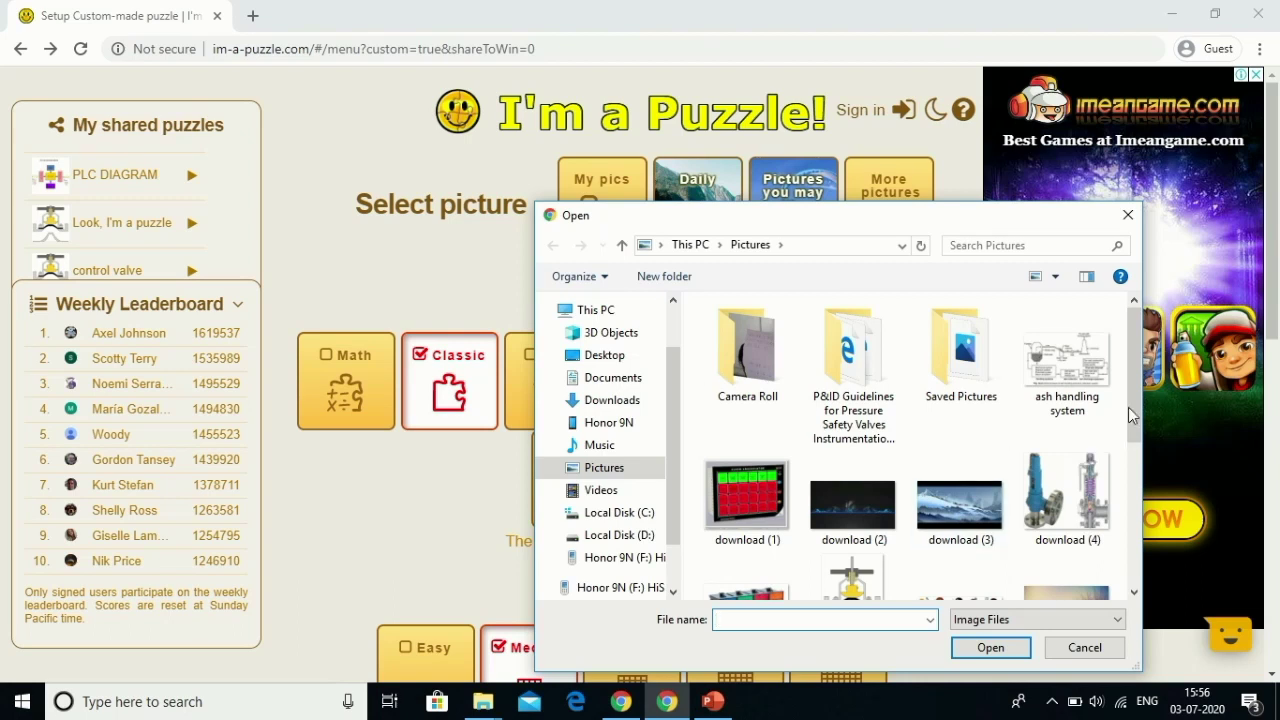
left_click_drag(1137, 405, 1140, 449)
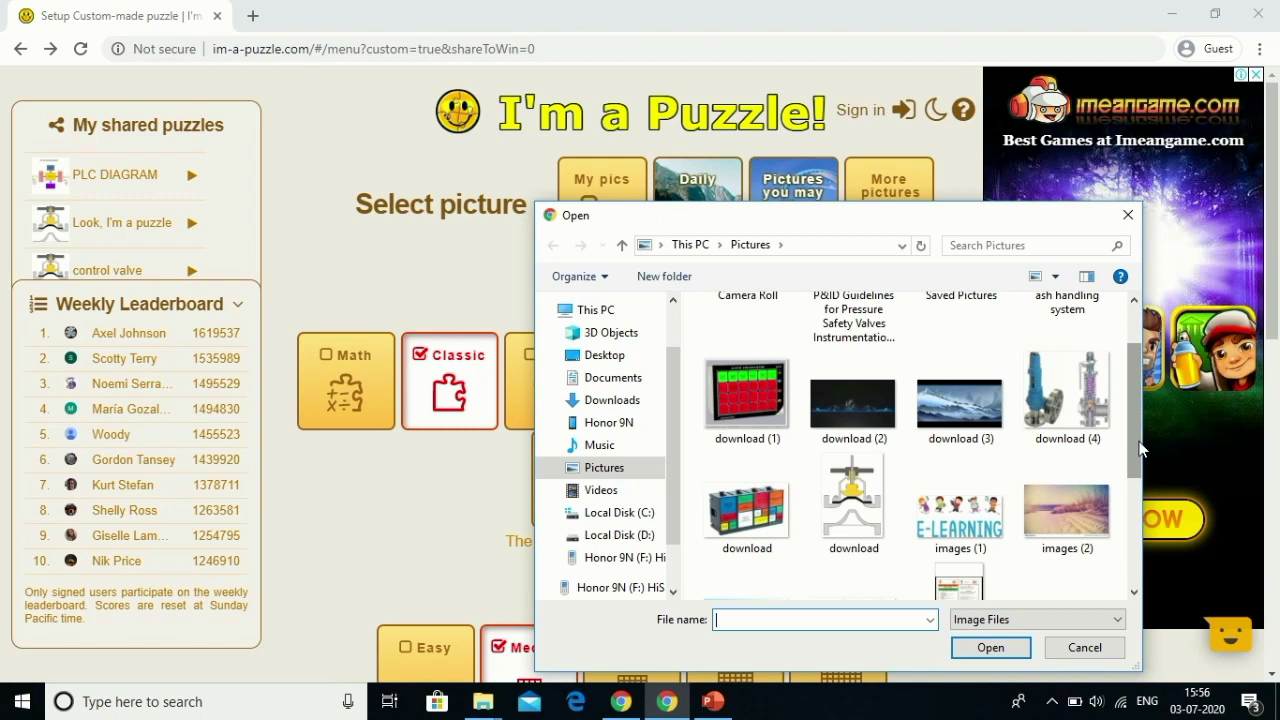
left_click_drag(1140, 450, 1145, 542)
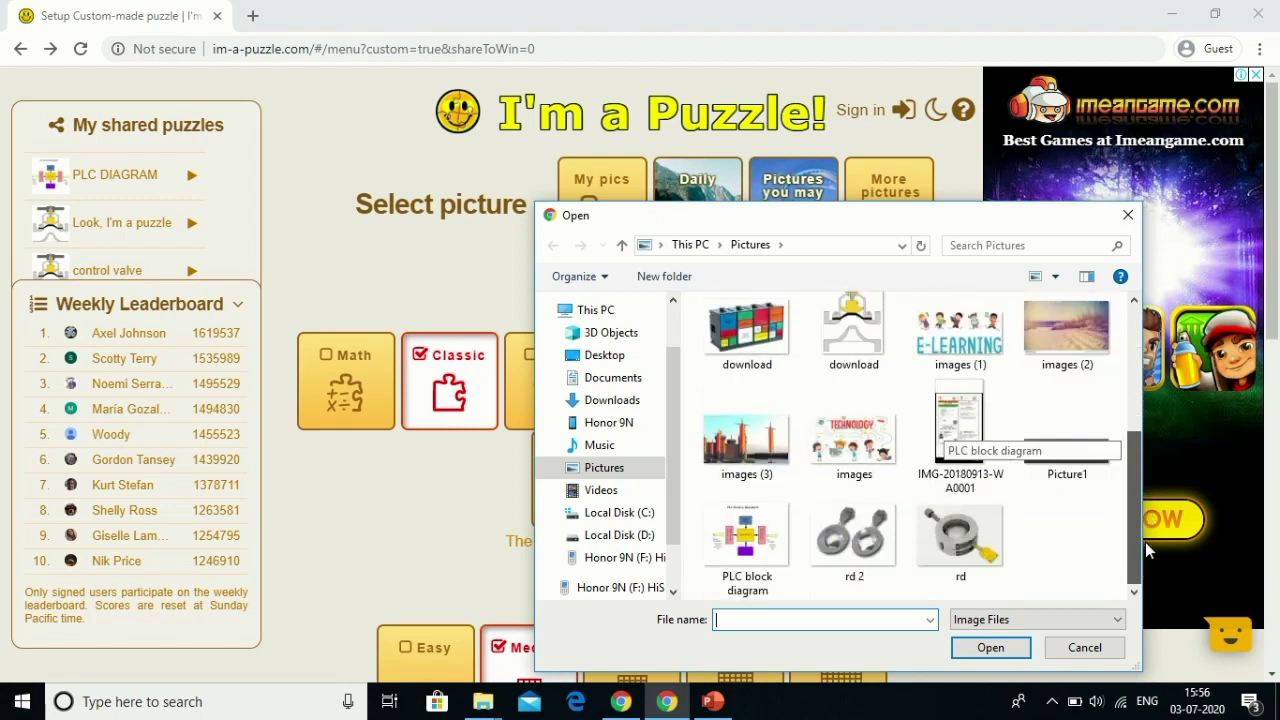
left_click(747, 548)
left_click(991, 648)
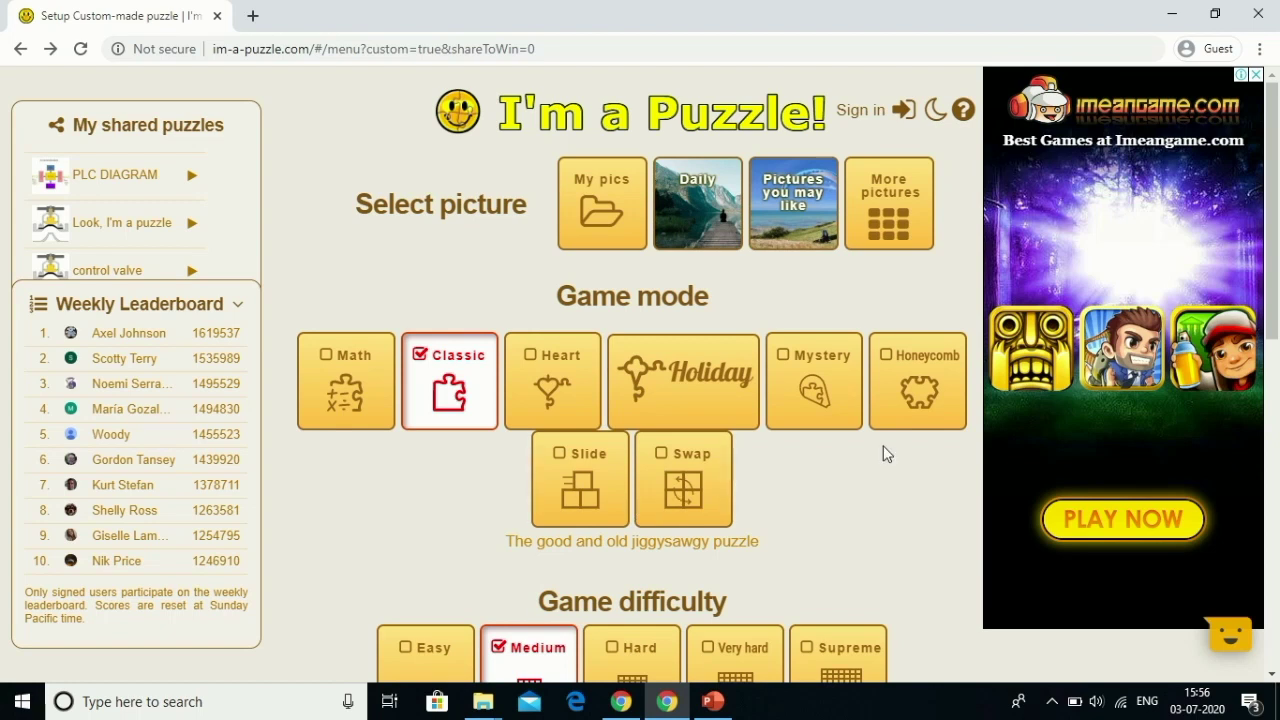
- Set the game mode to Honeycomb after briefly trying Heart, keeping Medium with 30 pieces
left_click_drag(1278, 262, 1278, 463)
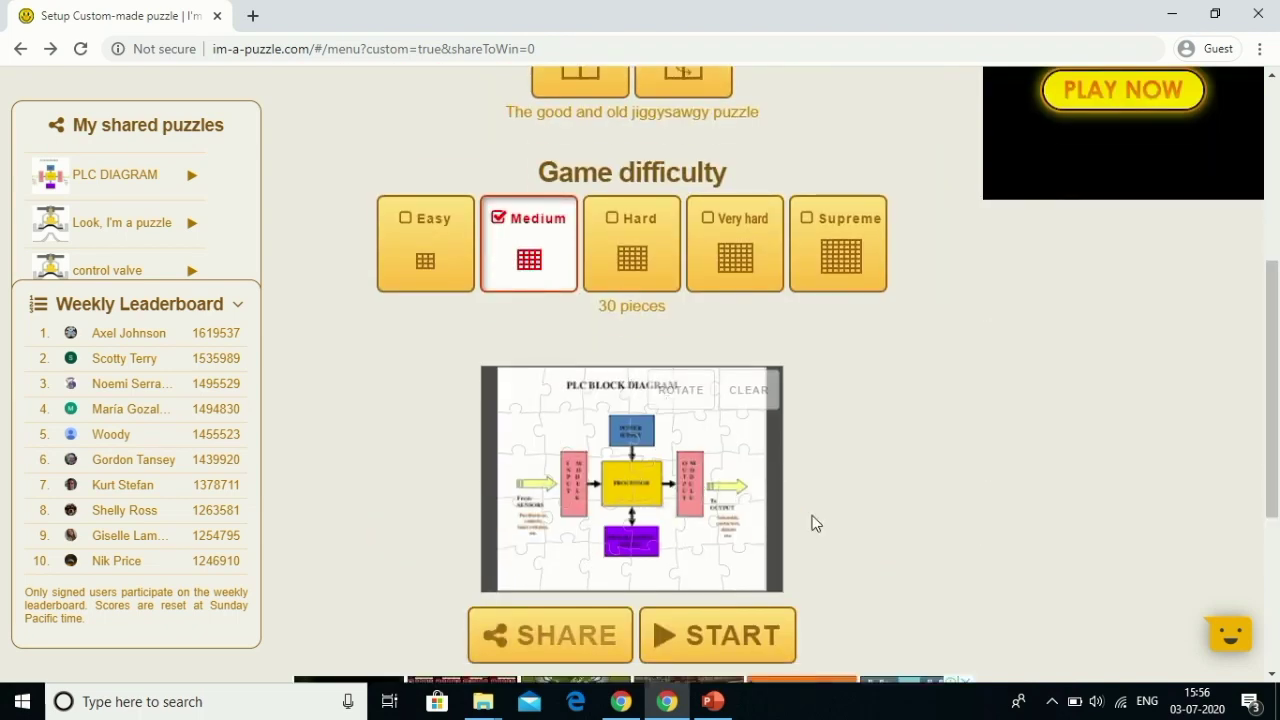
left_click_drag(1271, 440, 1268, 343)
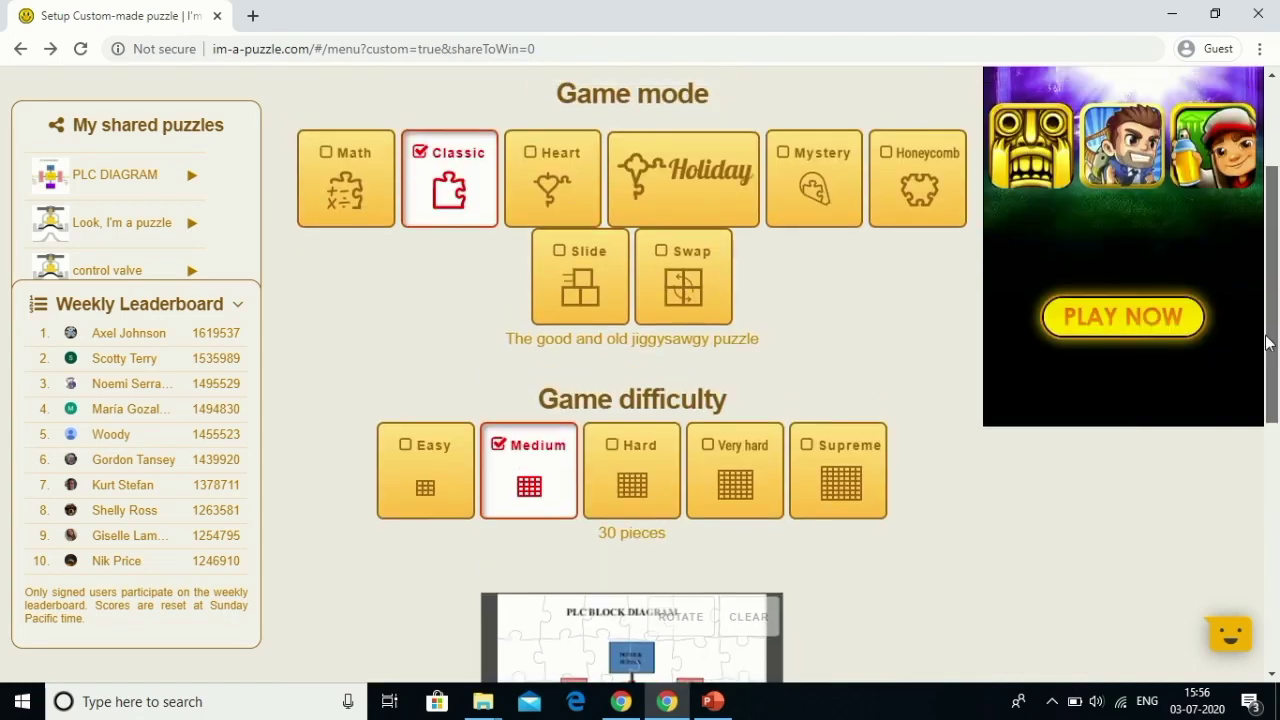
left_click(550, 203)
left_click_drag(1274, 317, 1276, 408)
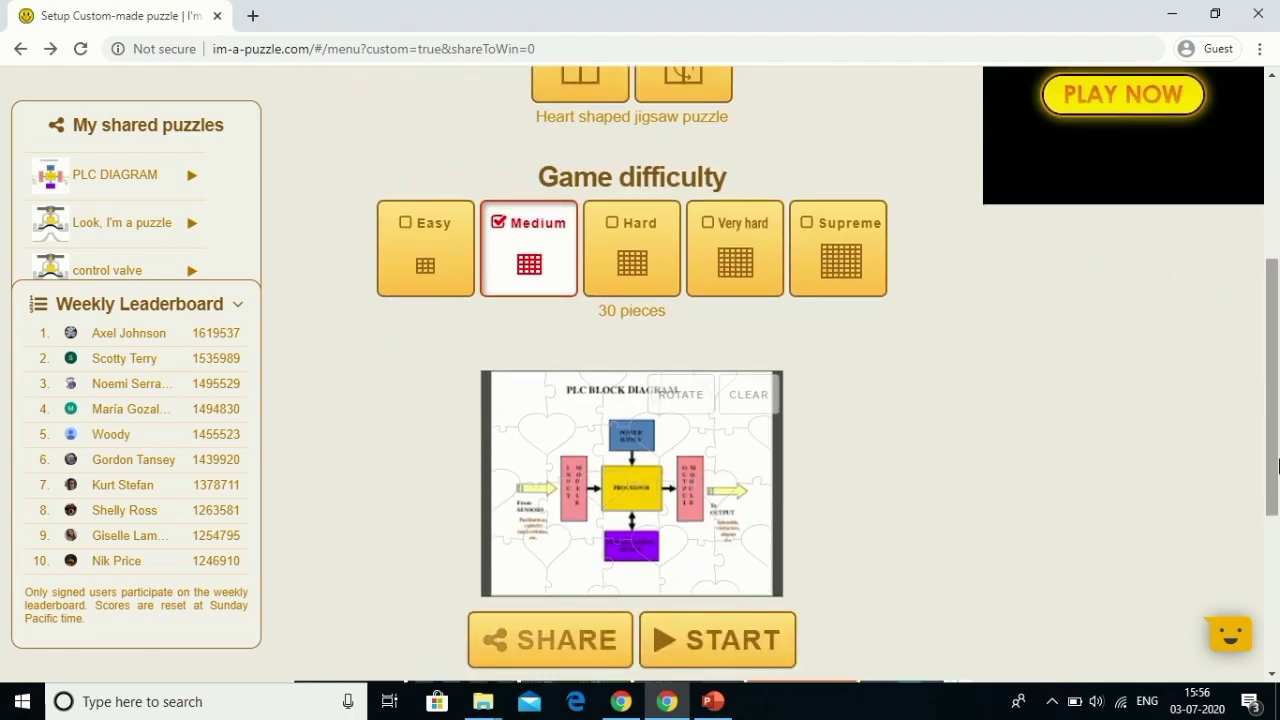
left_click_drag(1277, 465, 1260, 334)
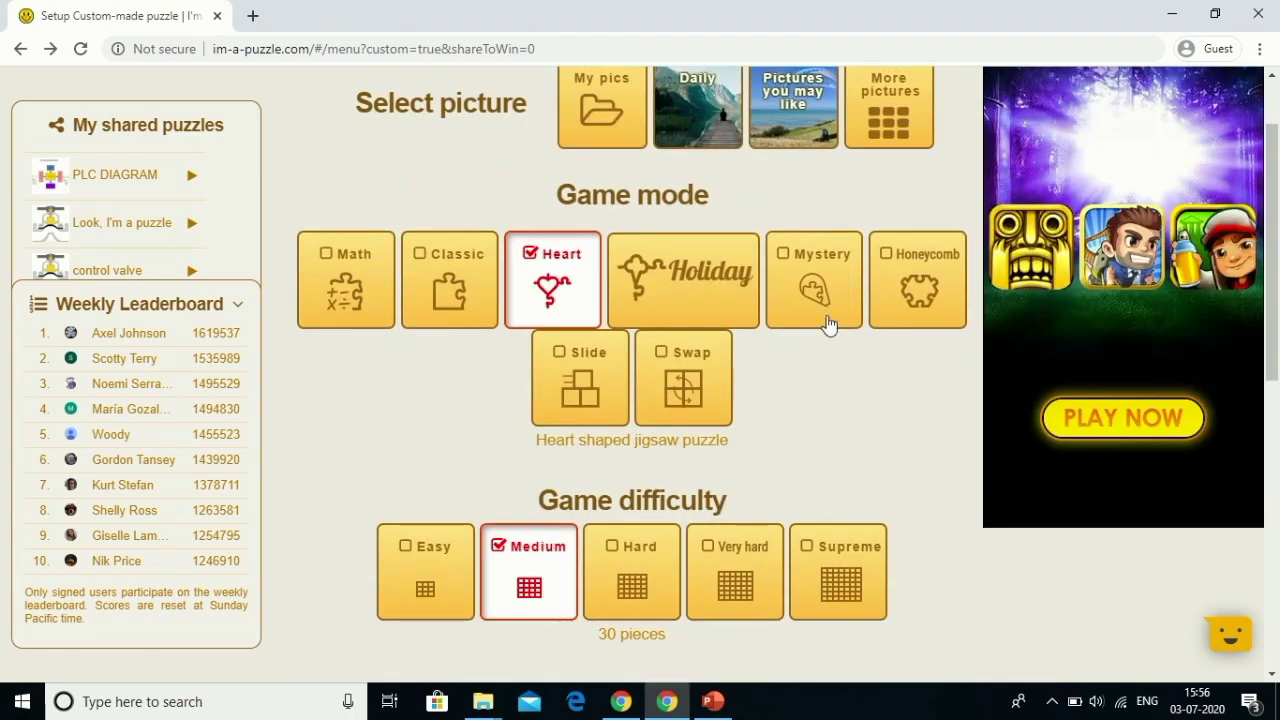
left_click(894, 303)
left_click_drag(1277, 327, 1277, 366)
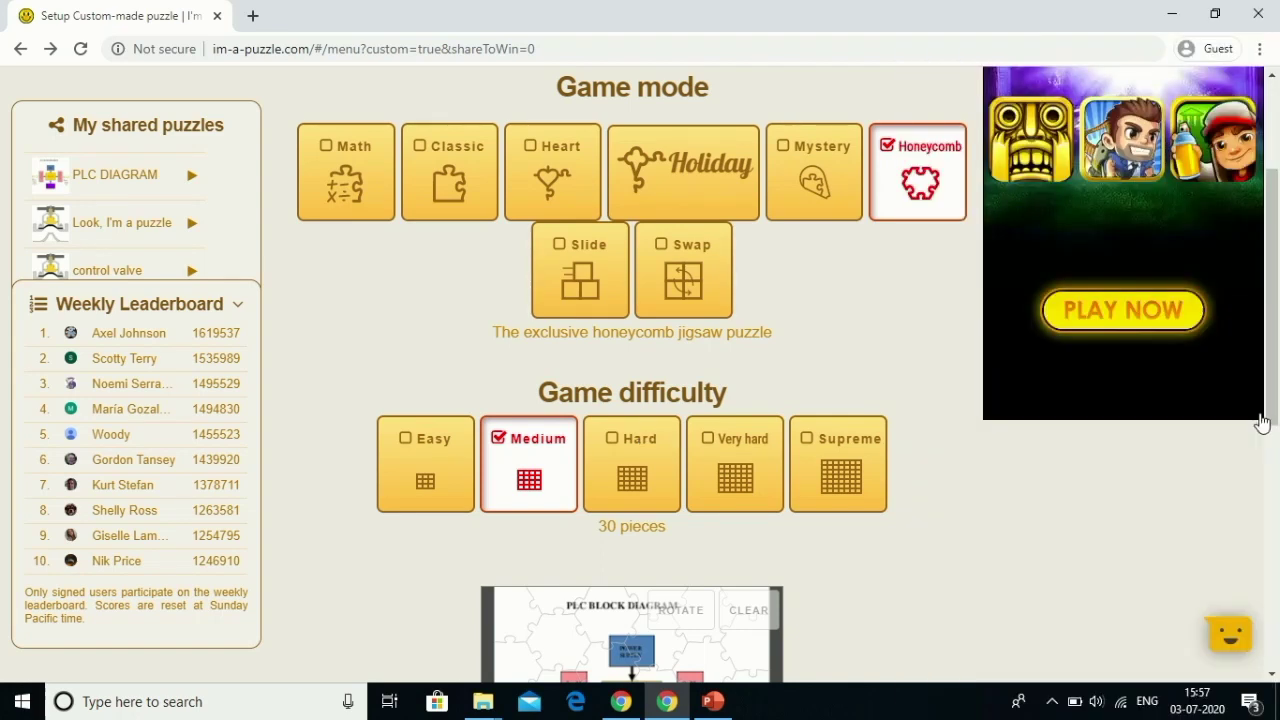
left_click_drag(1274, 398, 1276, 512)
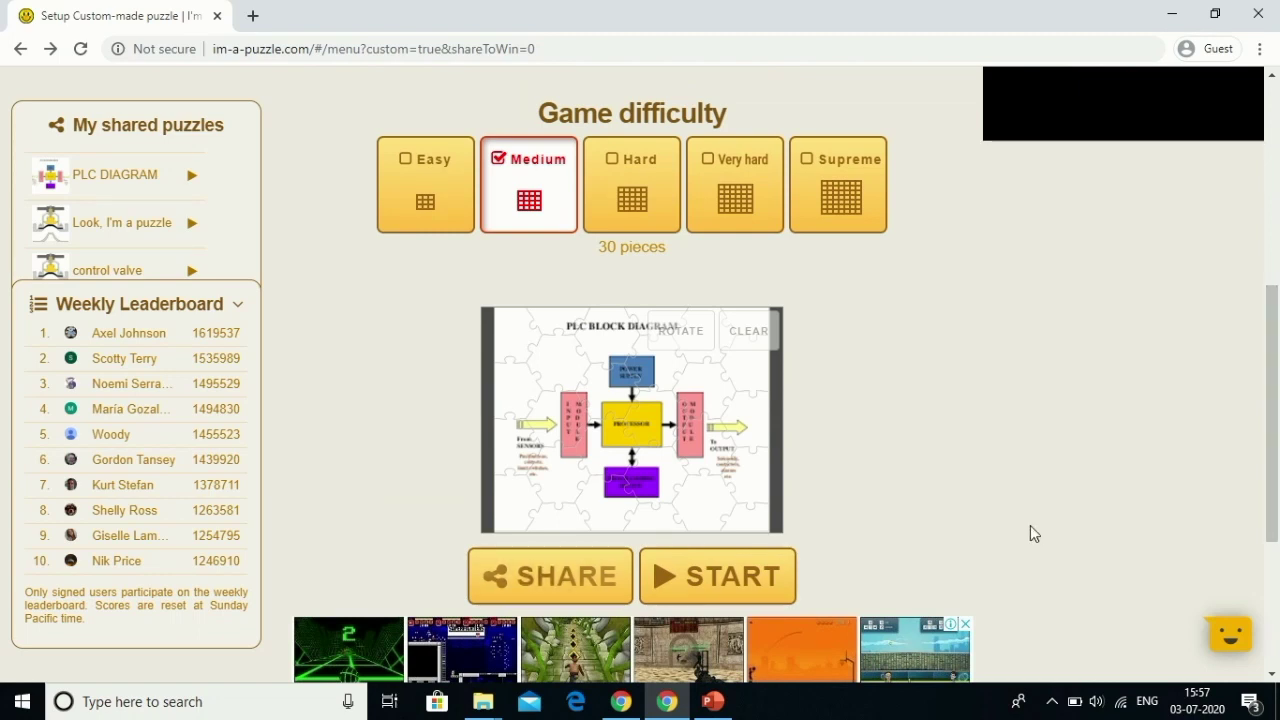
- Create the shared puzzle titled 'PLC Diagram' and send its link to WhatsApp
left_click(565, 589)
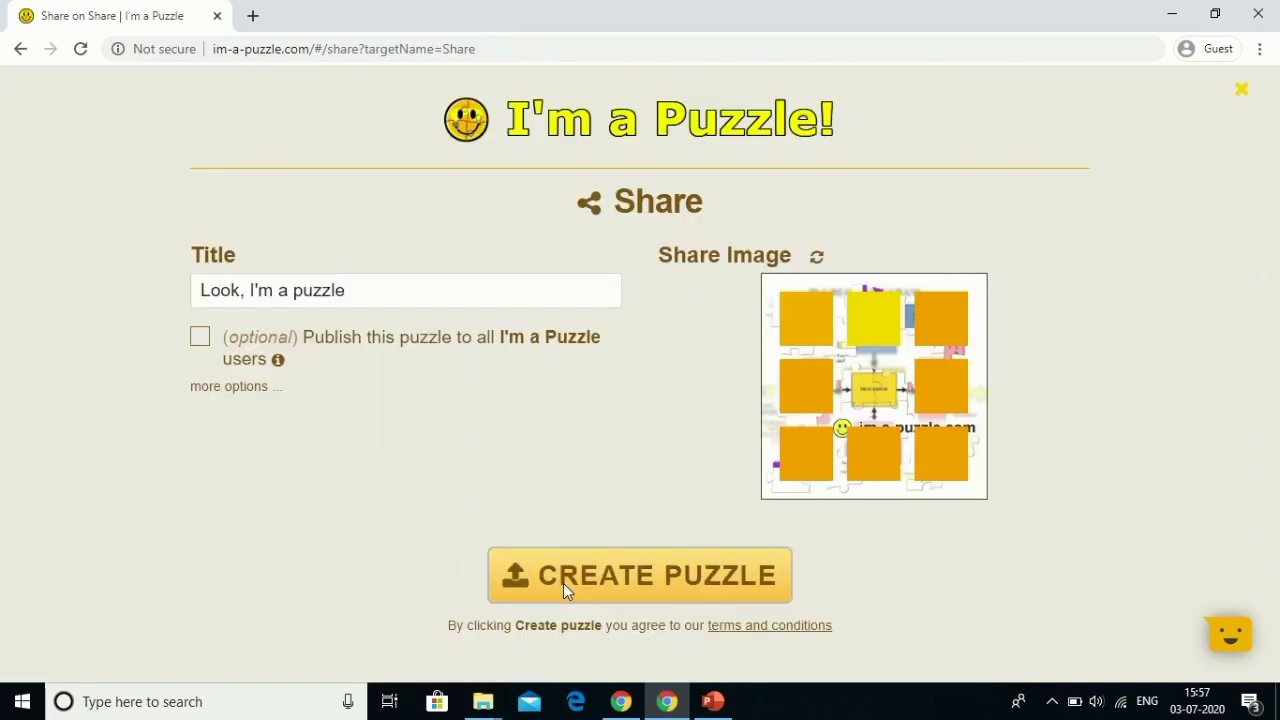
triple_click(391, 297)
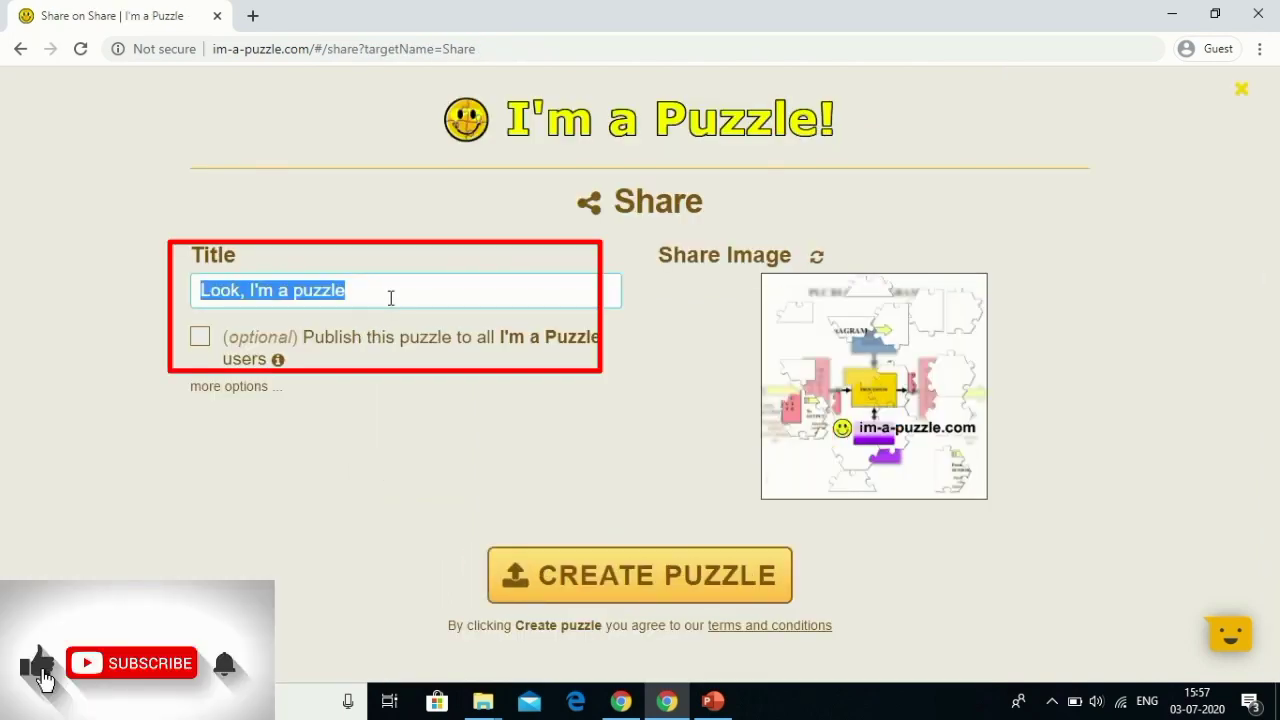
type("PLC")
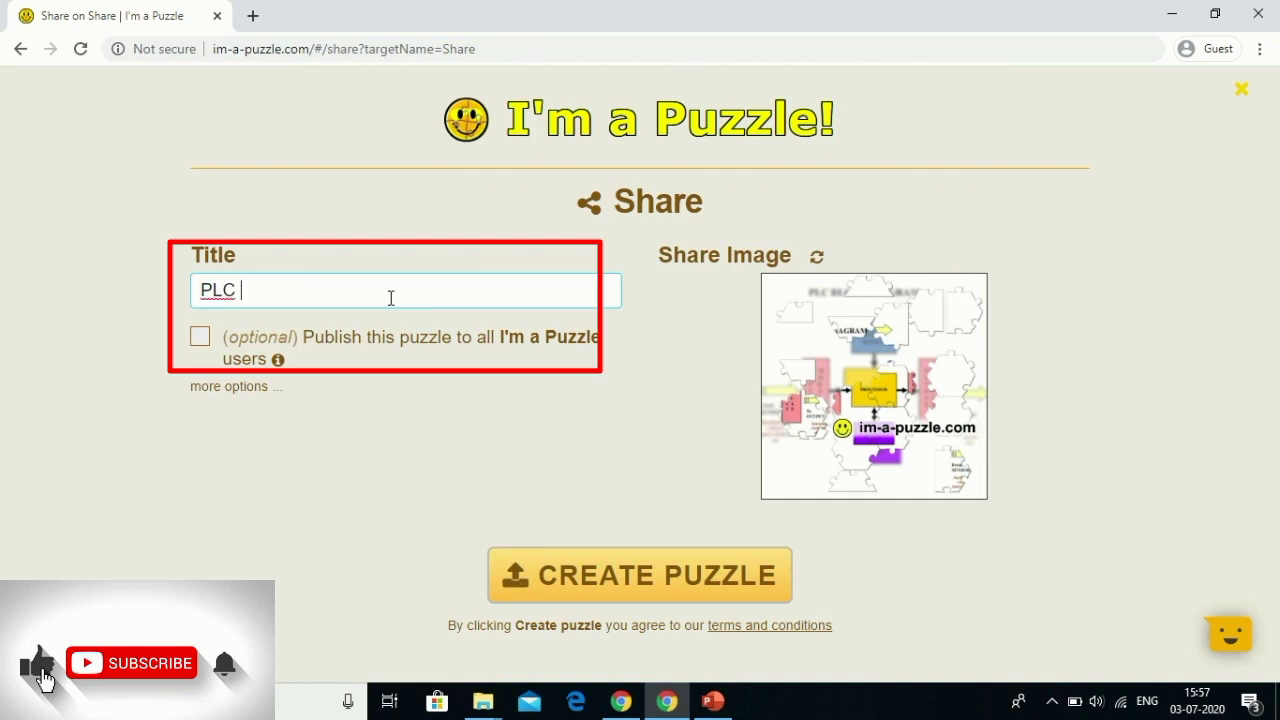
type(" Diagram")
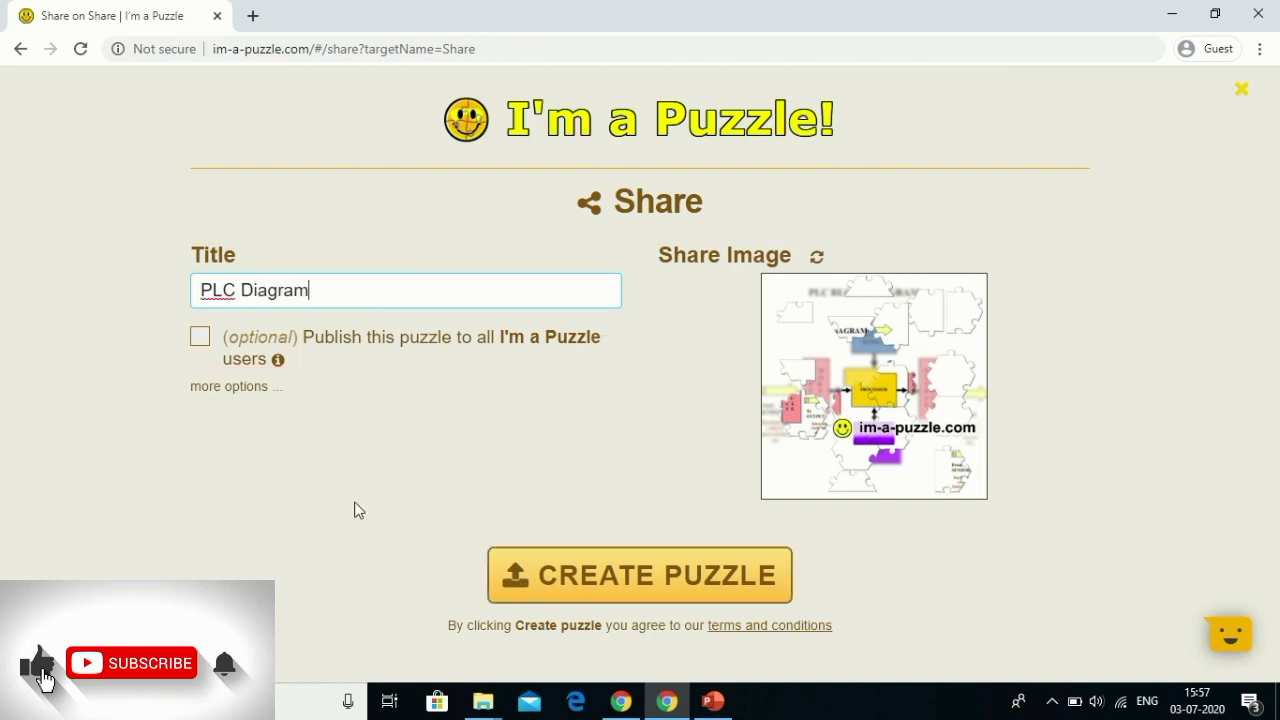
left_click(669, 574)
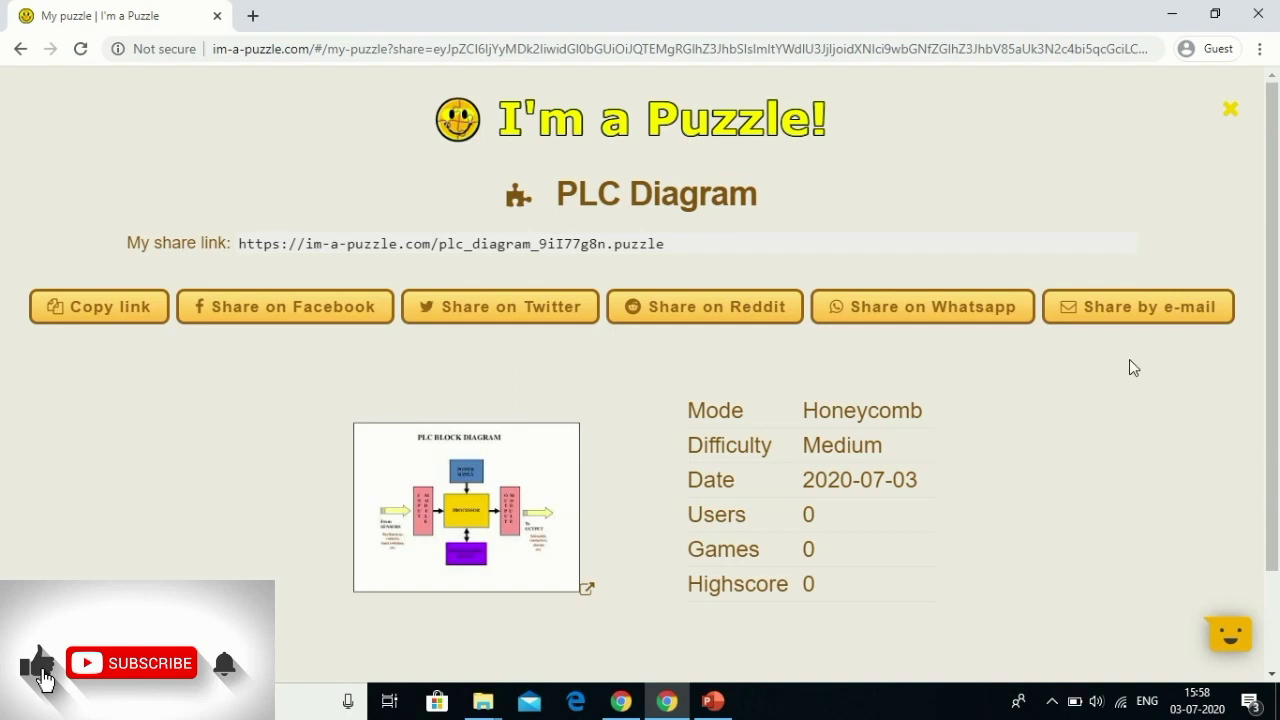
left_click(929, 320)
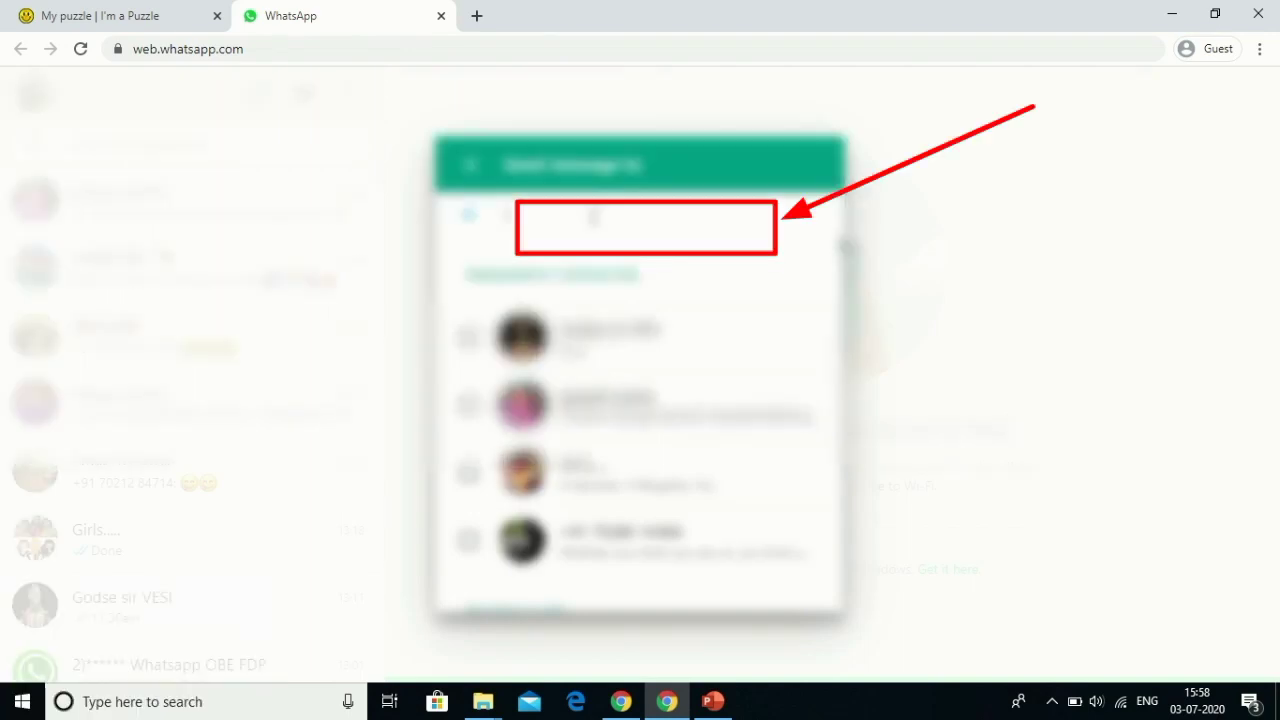
- Send the puzzle link to the chosen contact and open it from the chat
type("aksh")
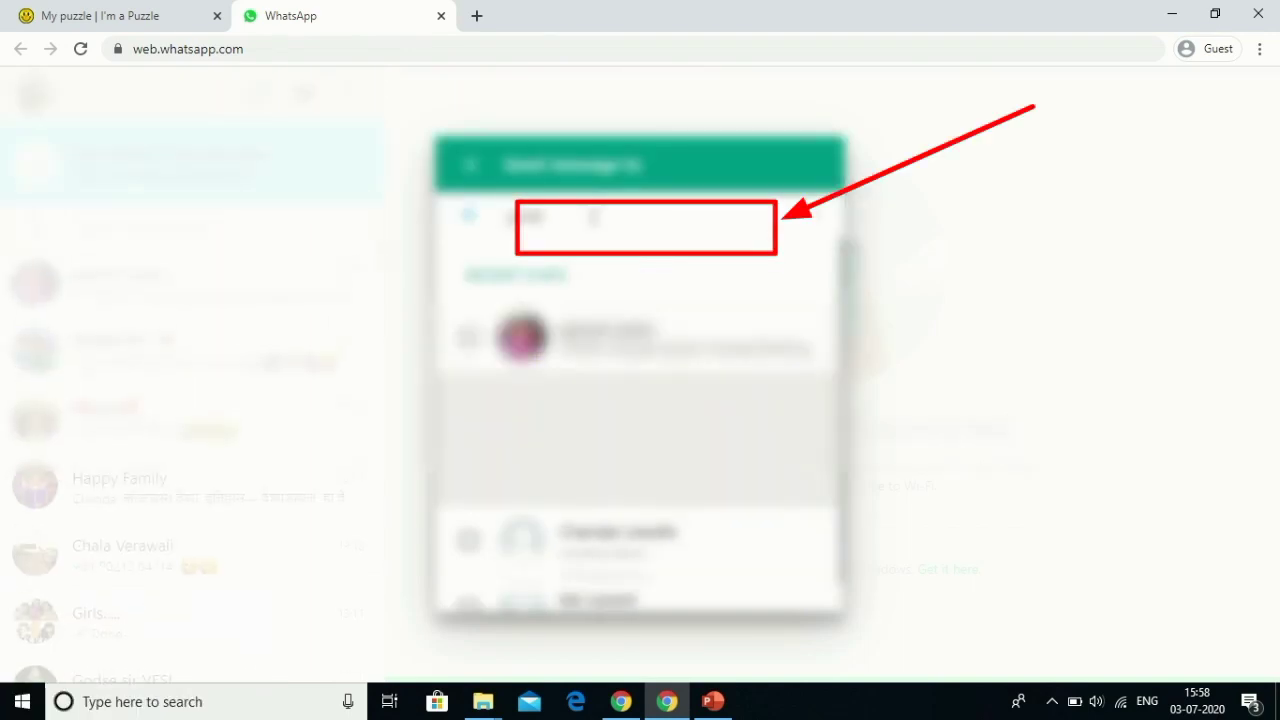
left_click(560, 338)
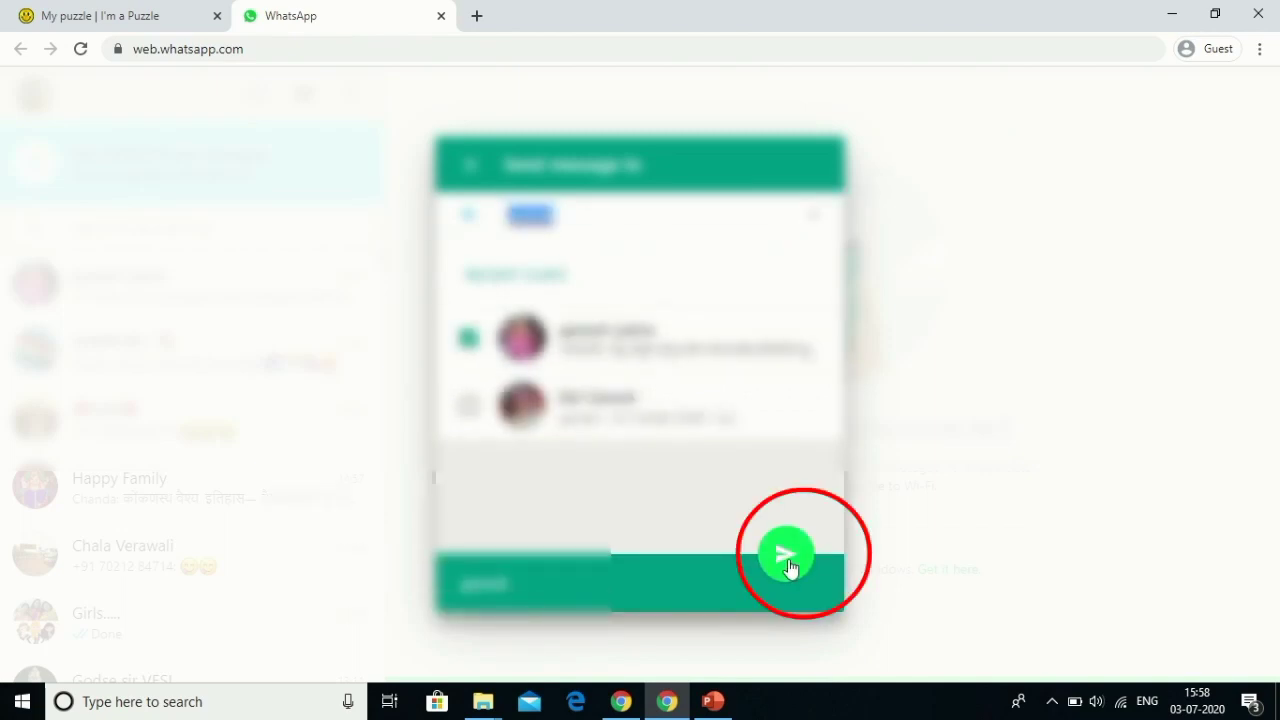
left_click(788, 558)
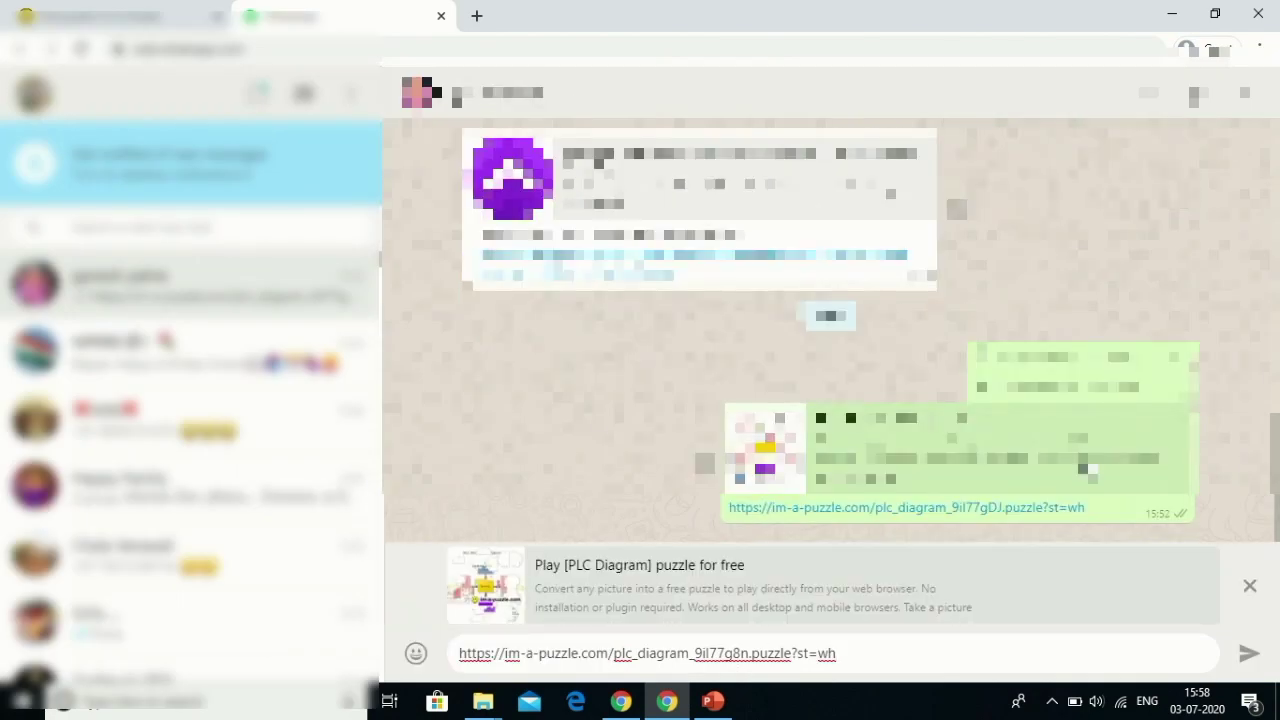
key("Return")
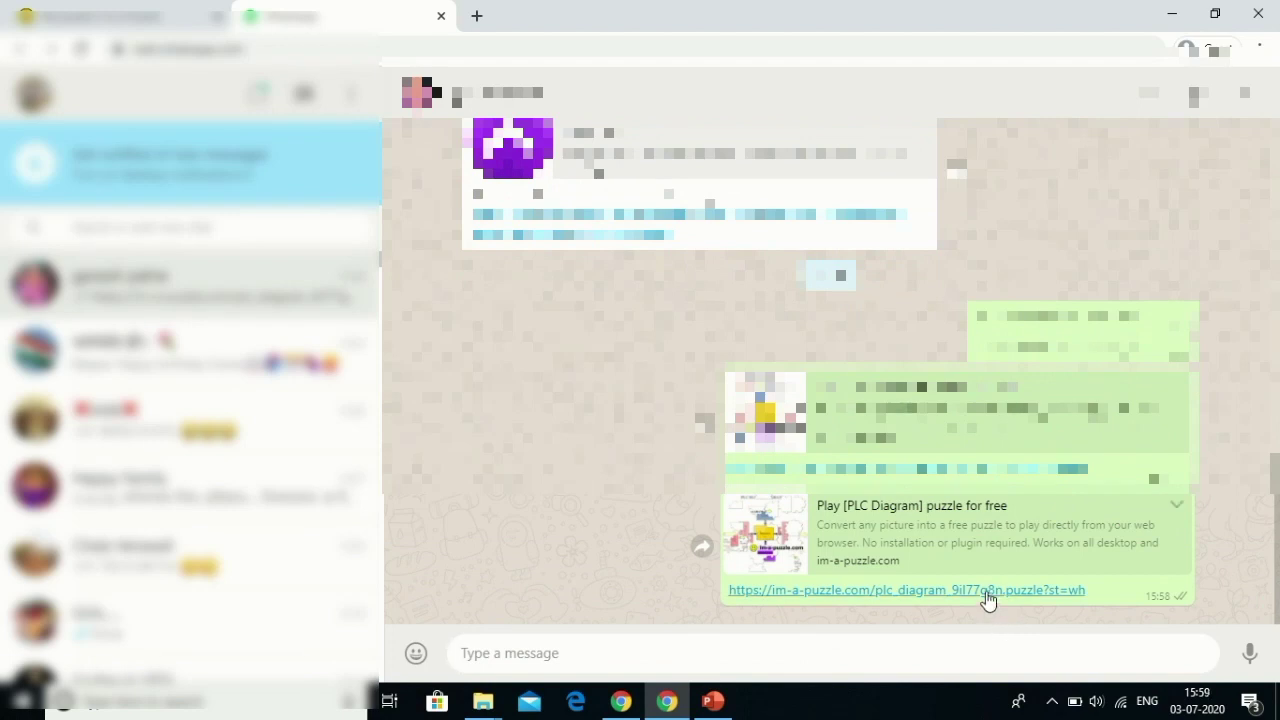
left_click(986, 594)
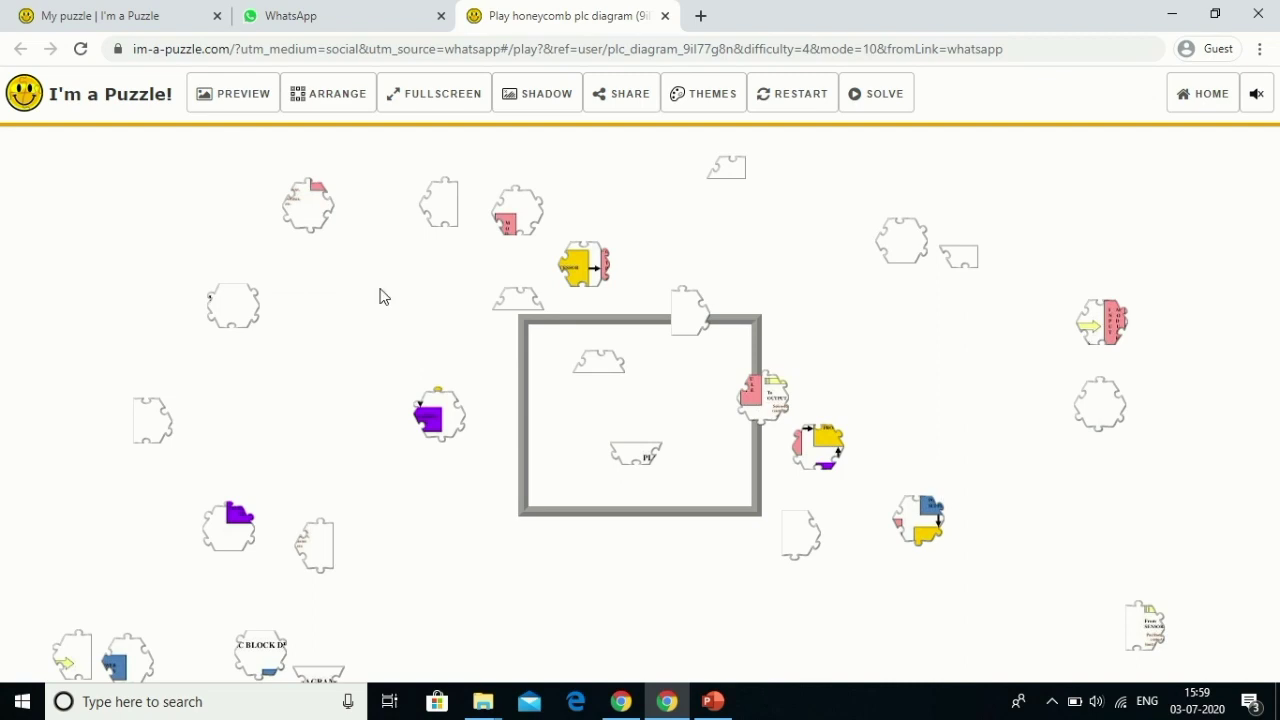
- Show the preview, arrange all pieces along the top, and place one piece in the frame
left_click(230, 113)
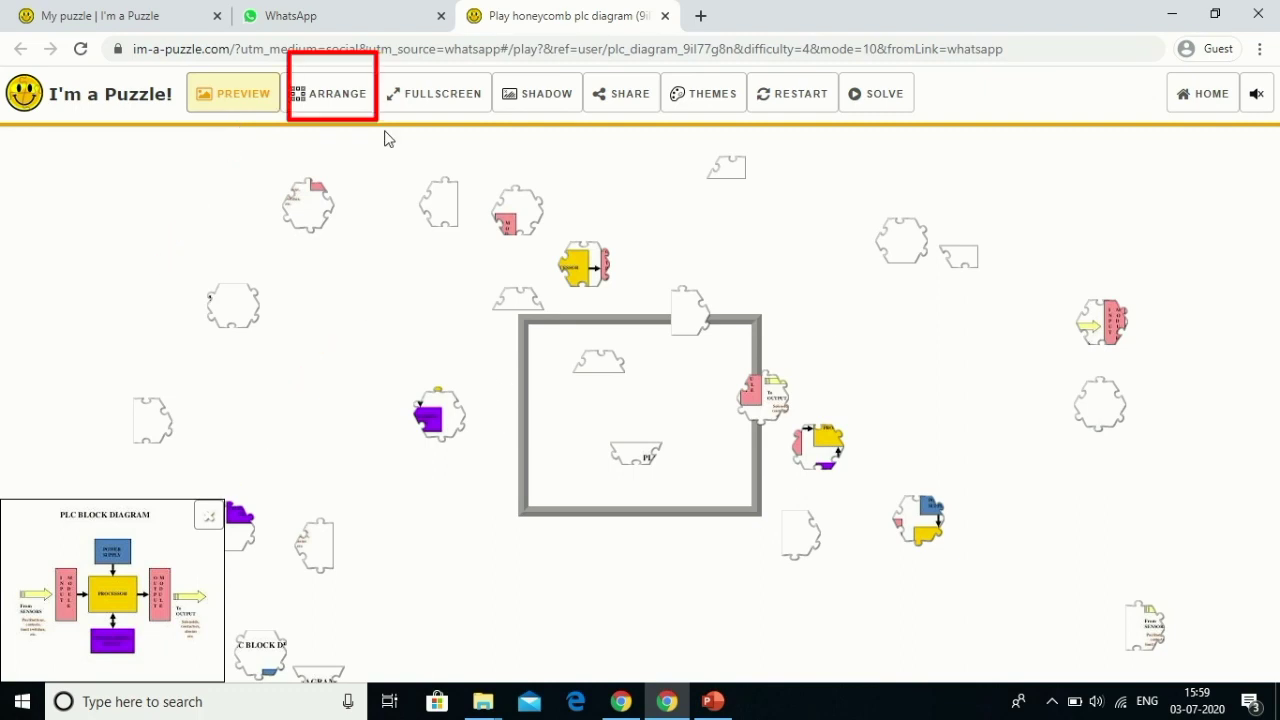
left_click(334, 103)
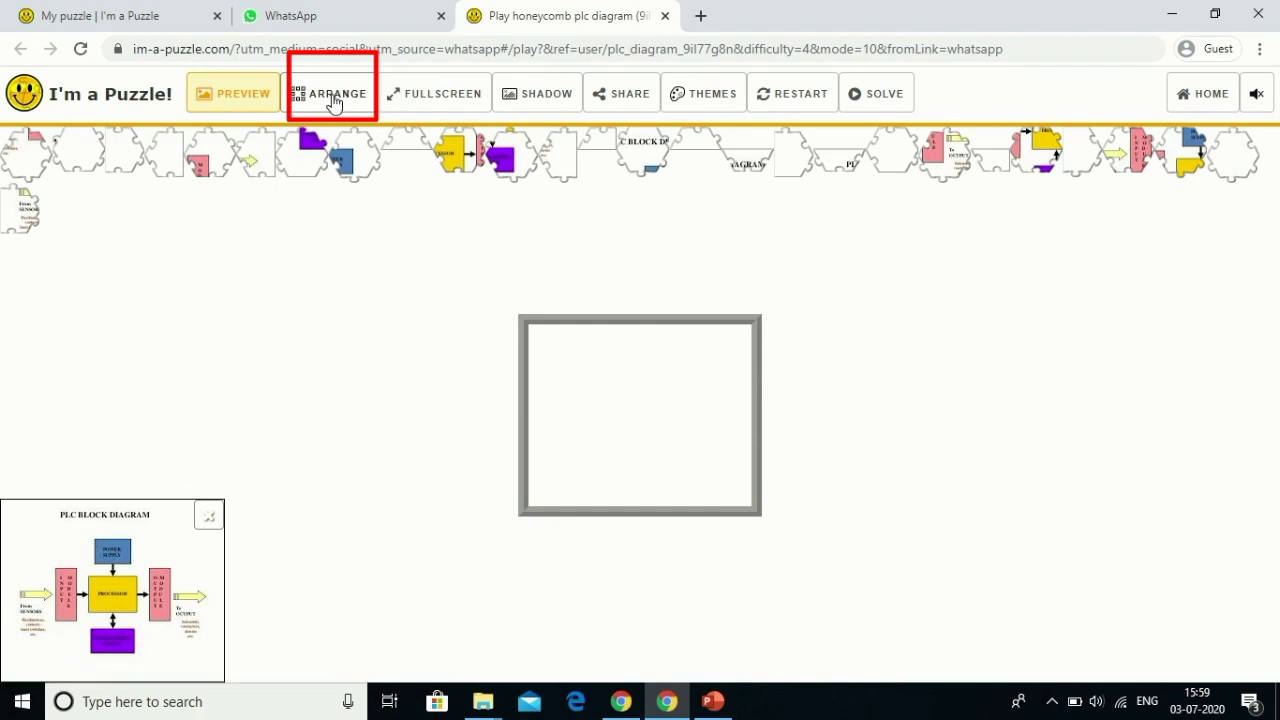
left_click_drag(169, 165, 560, 372)
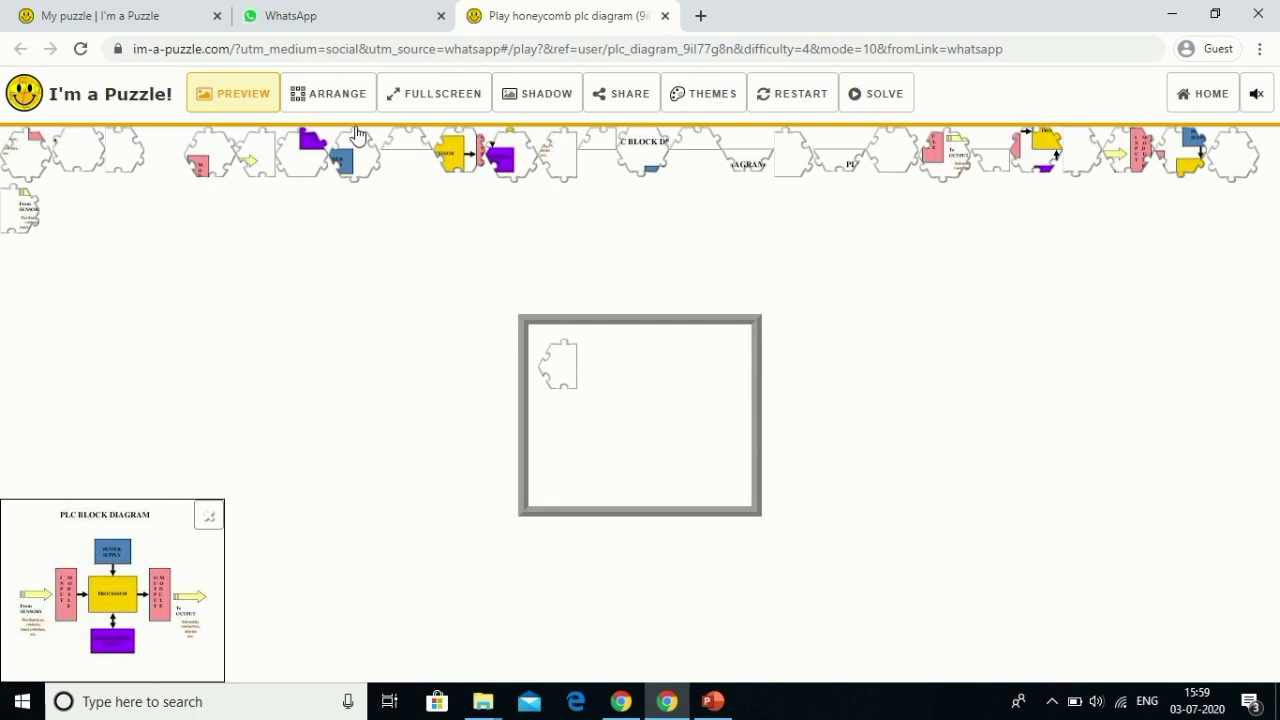
left_click(431, 96)
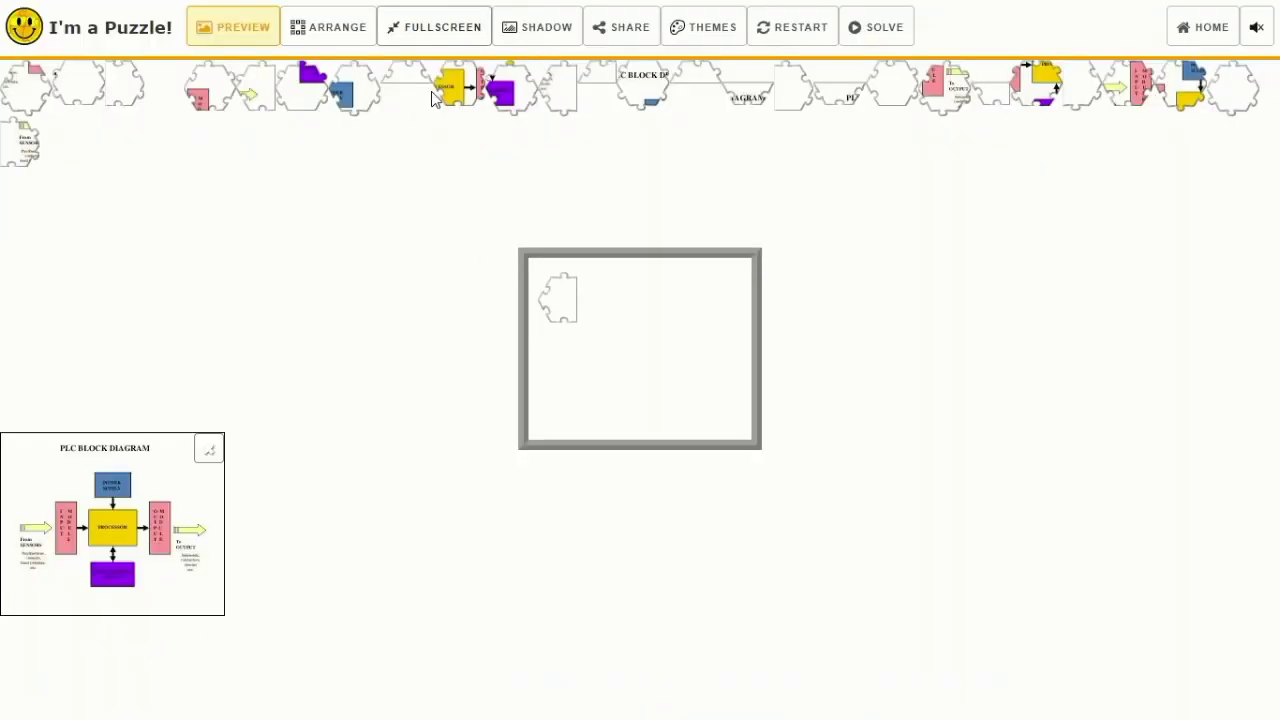
left_click(431, 40)
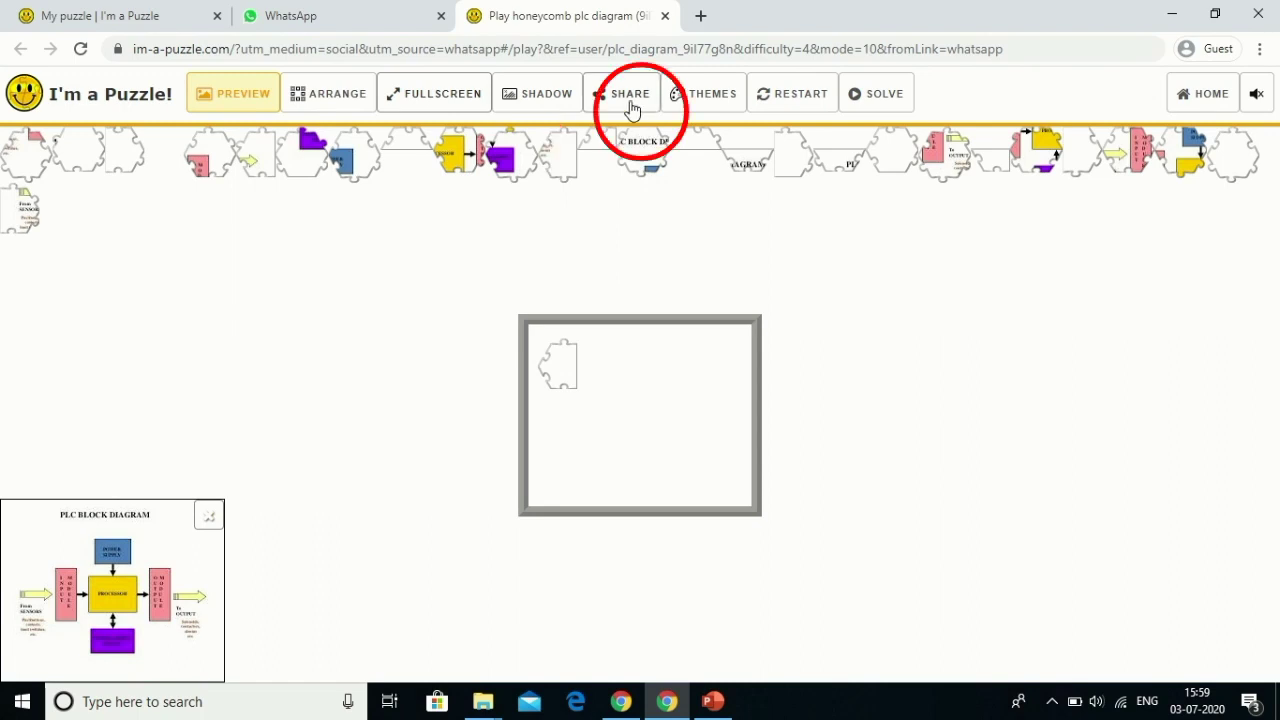
- Apply the wood board theme and have the PLC puzzle solve itself
left_click(710, 100)
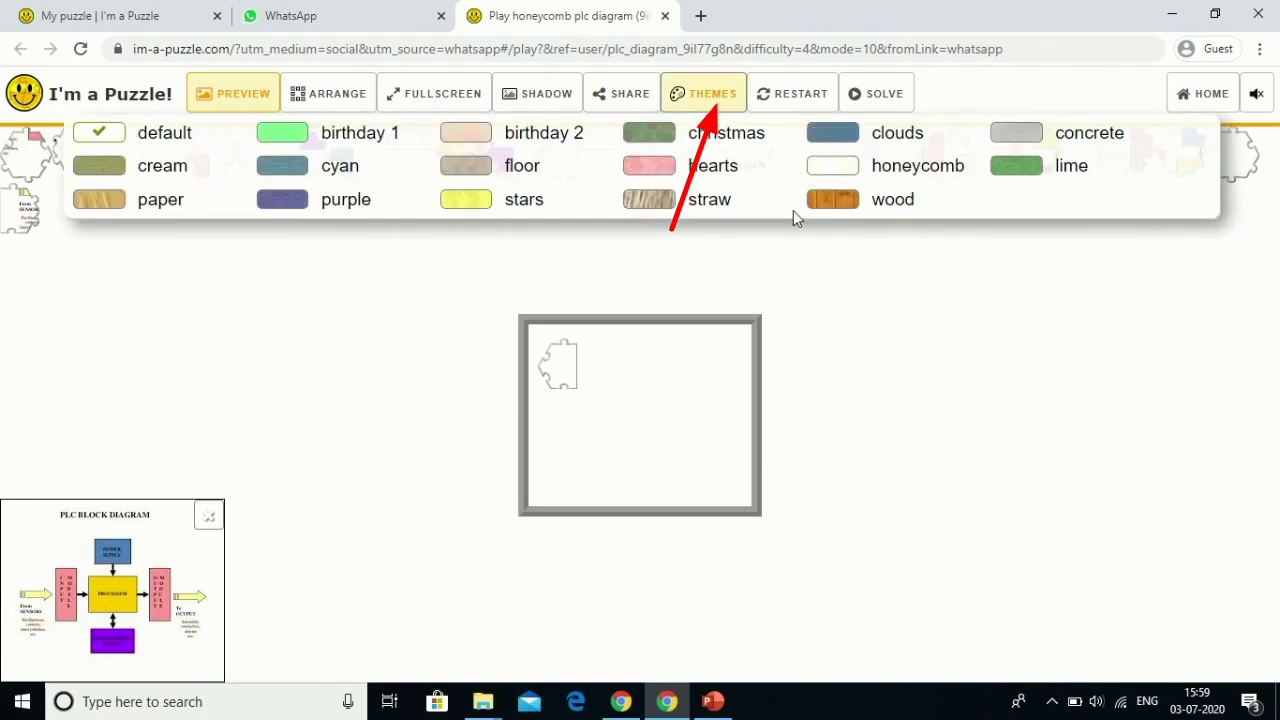
left_click(831, 204)
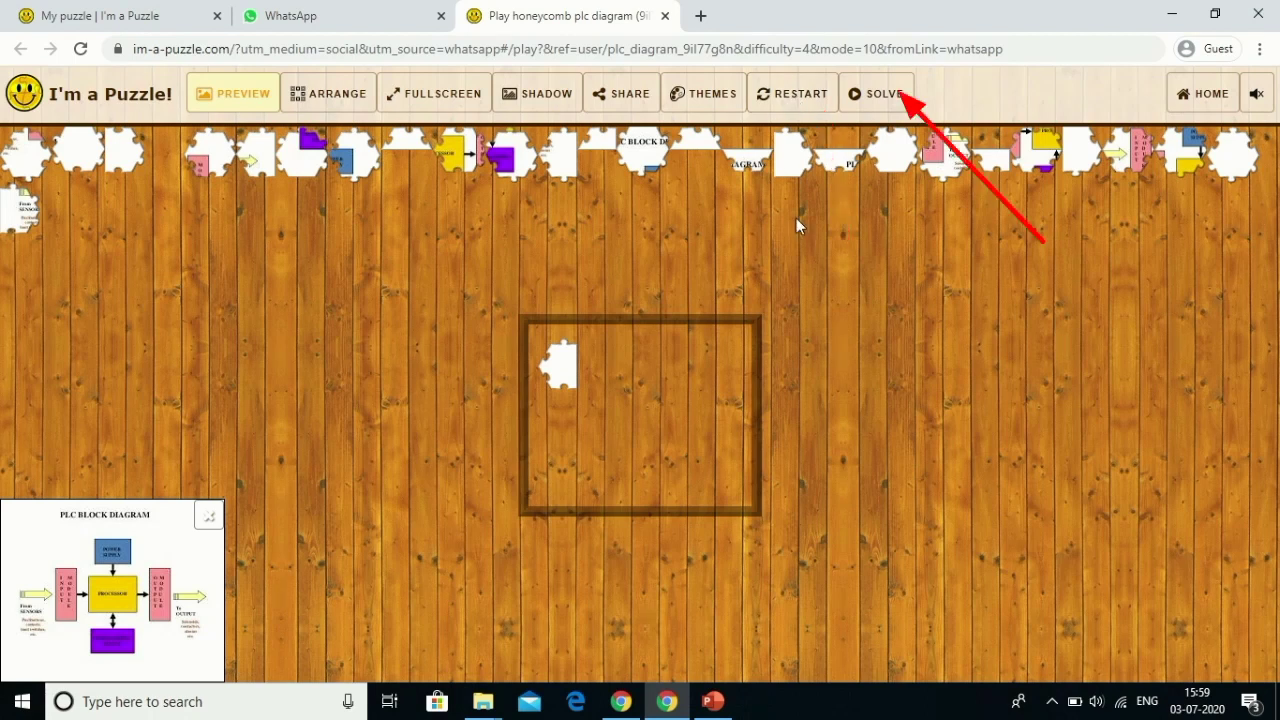
left_click(893, 103)
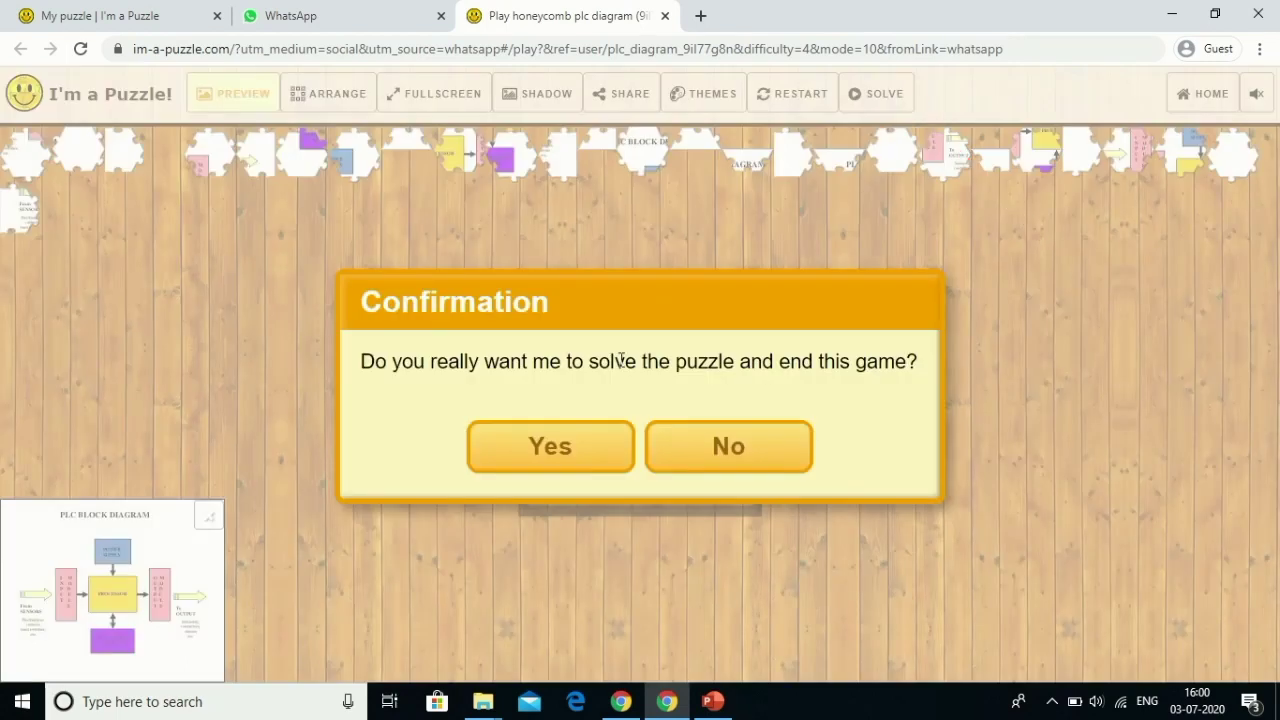
left_click(579, 451)
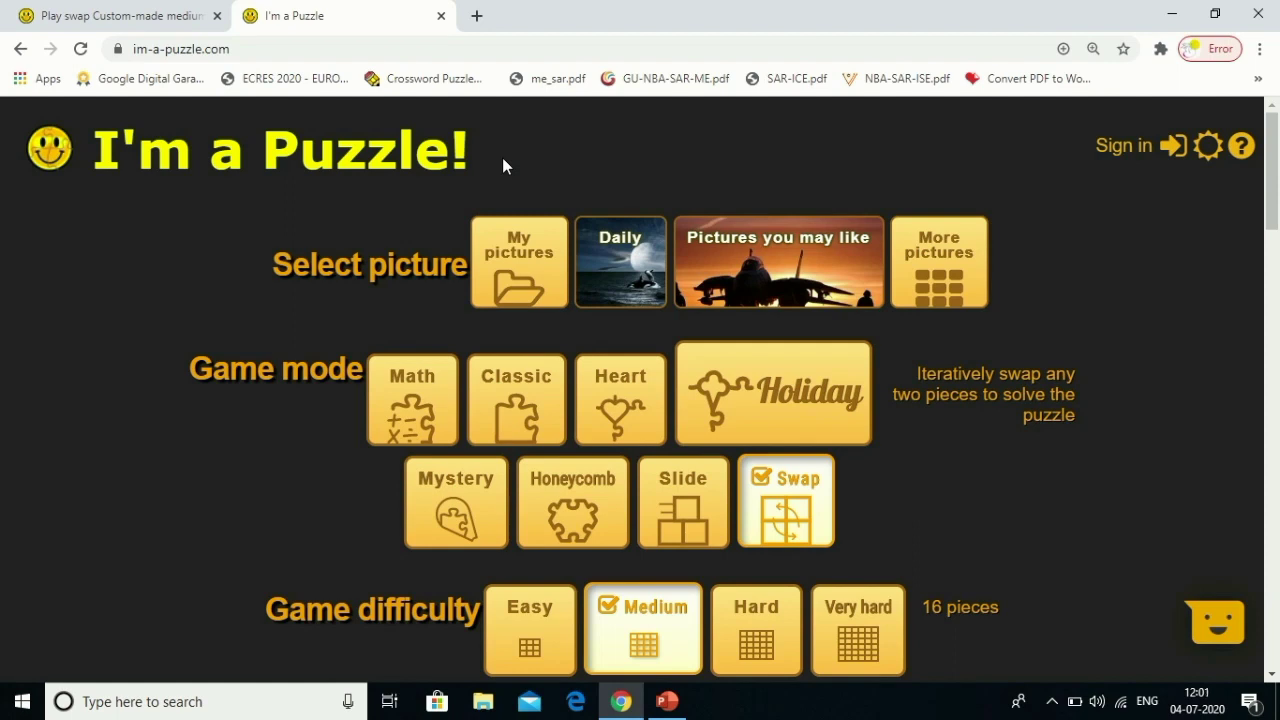
- Load the 'download (1)' alarm annunciator image from Pictures as the Swap puzzle picture
left_click(512, 267)
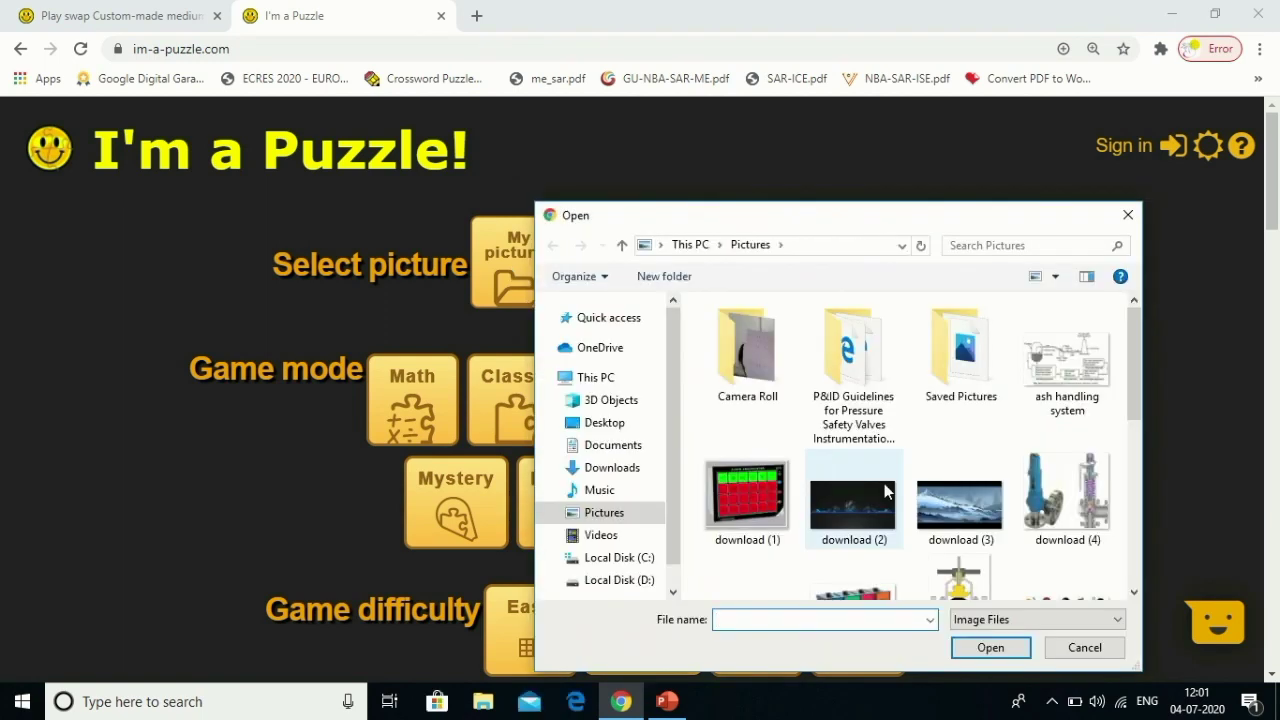
left_click(752, 512)
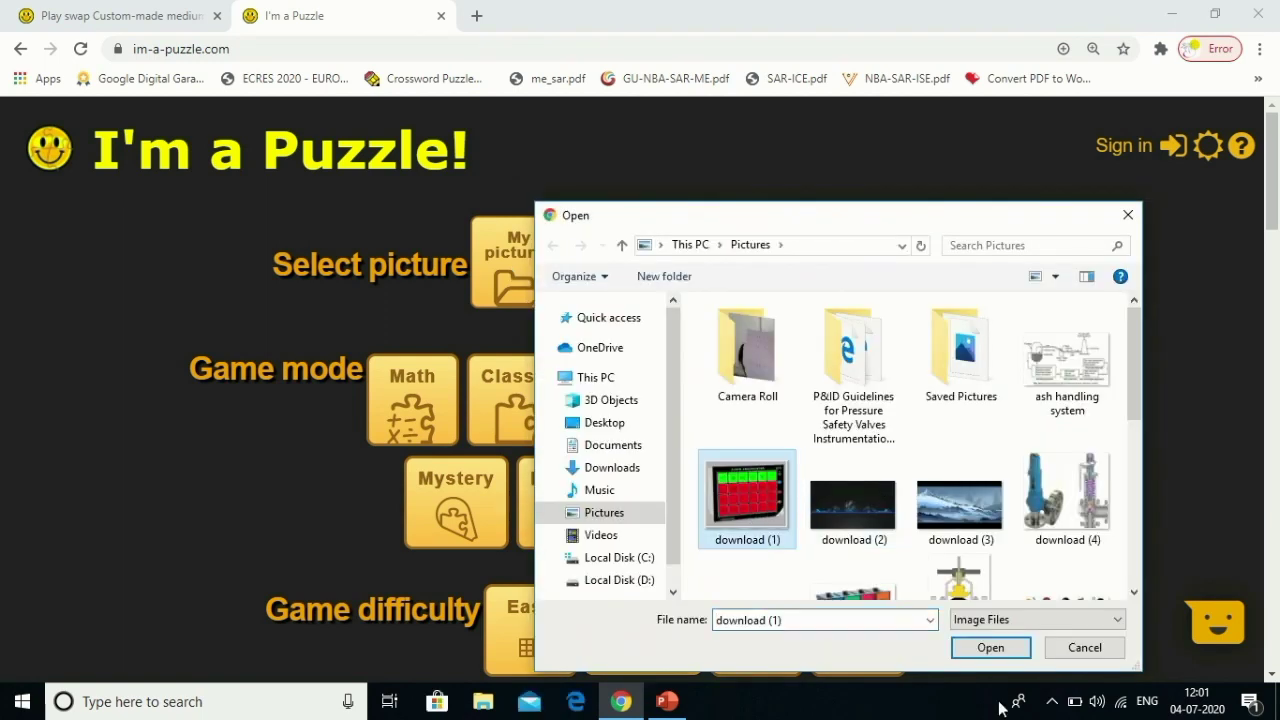
left_click(990, 648)
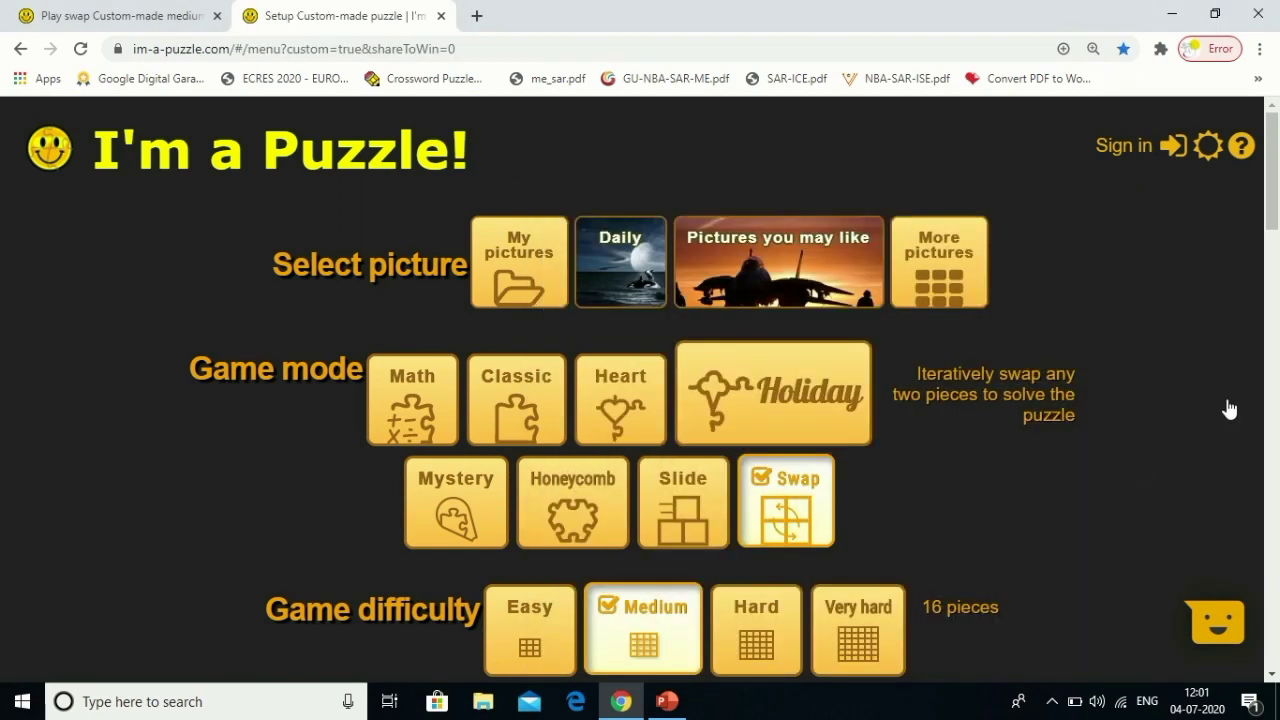
scroll(1275, 148, "down", 1)
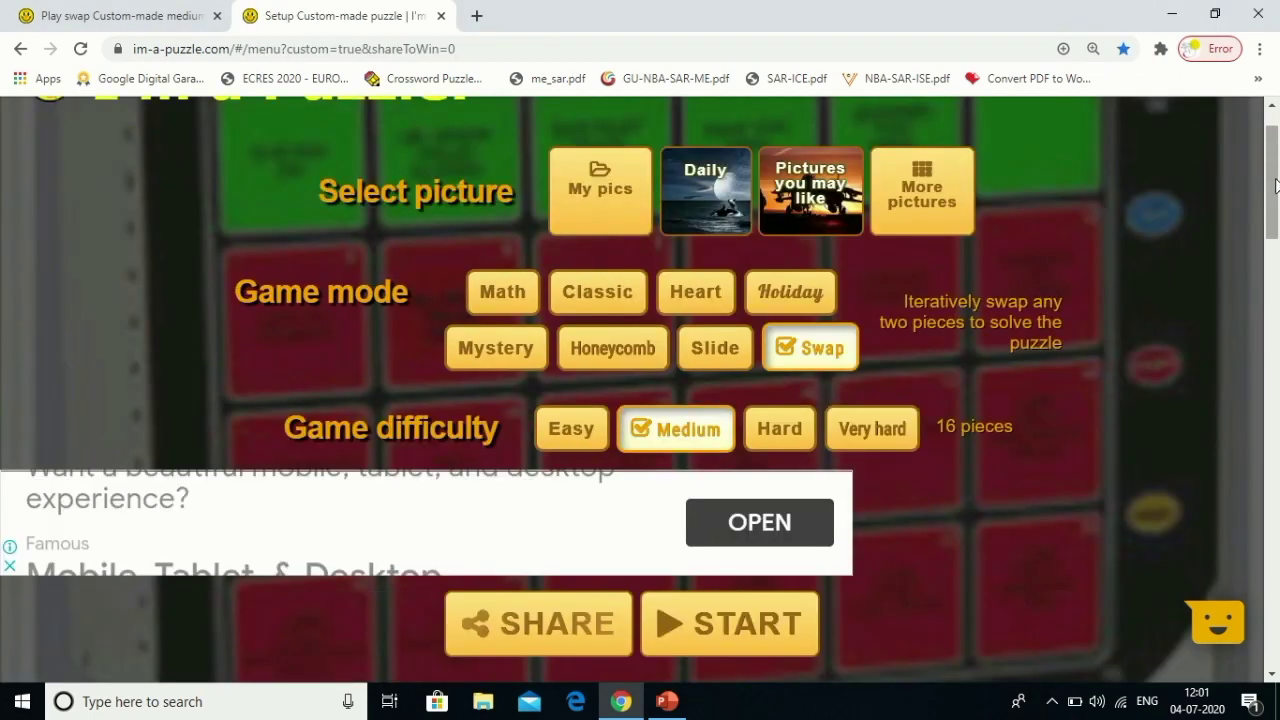
scroll(1275, 210, "up", 1)
left_click_drag(1276, 213, 1276, 313)
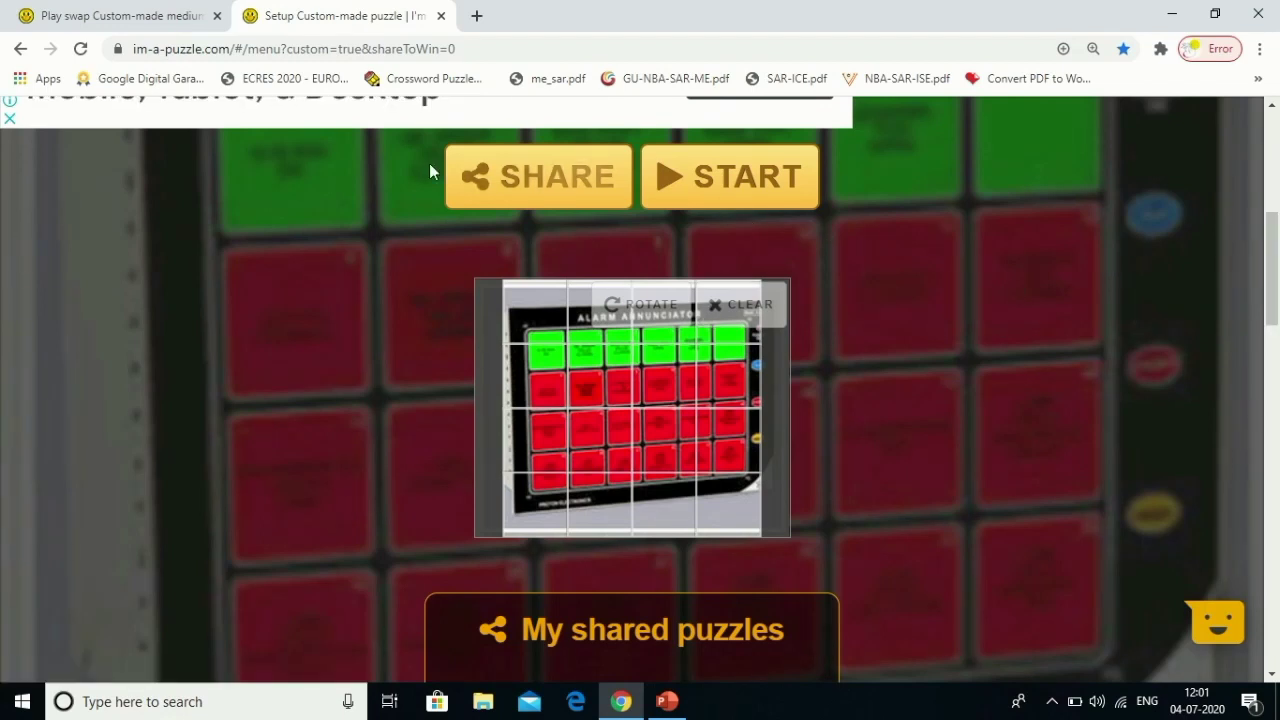
- Start the swap puzzle with preview, then swap tile 1 and the ALARM tile into the top row
left_click(665, 176)
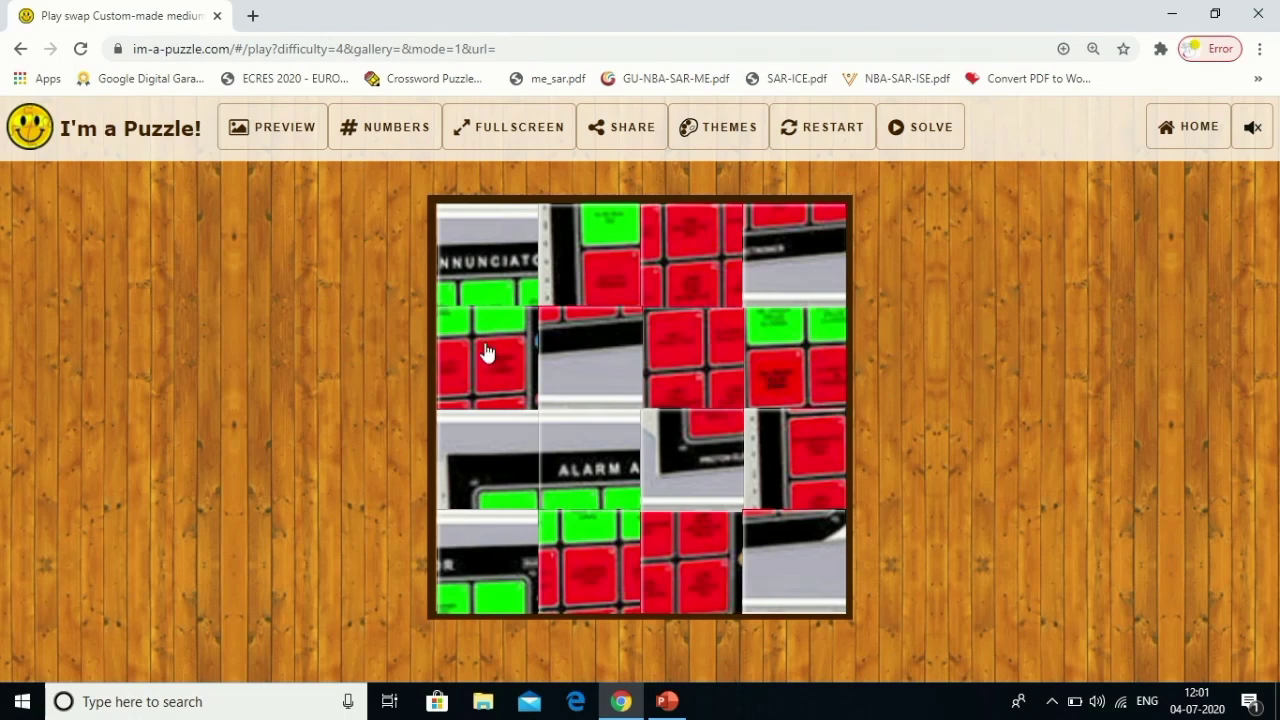
left_click(292, 143)
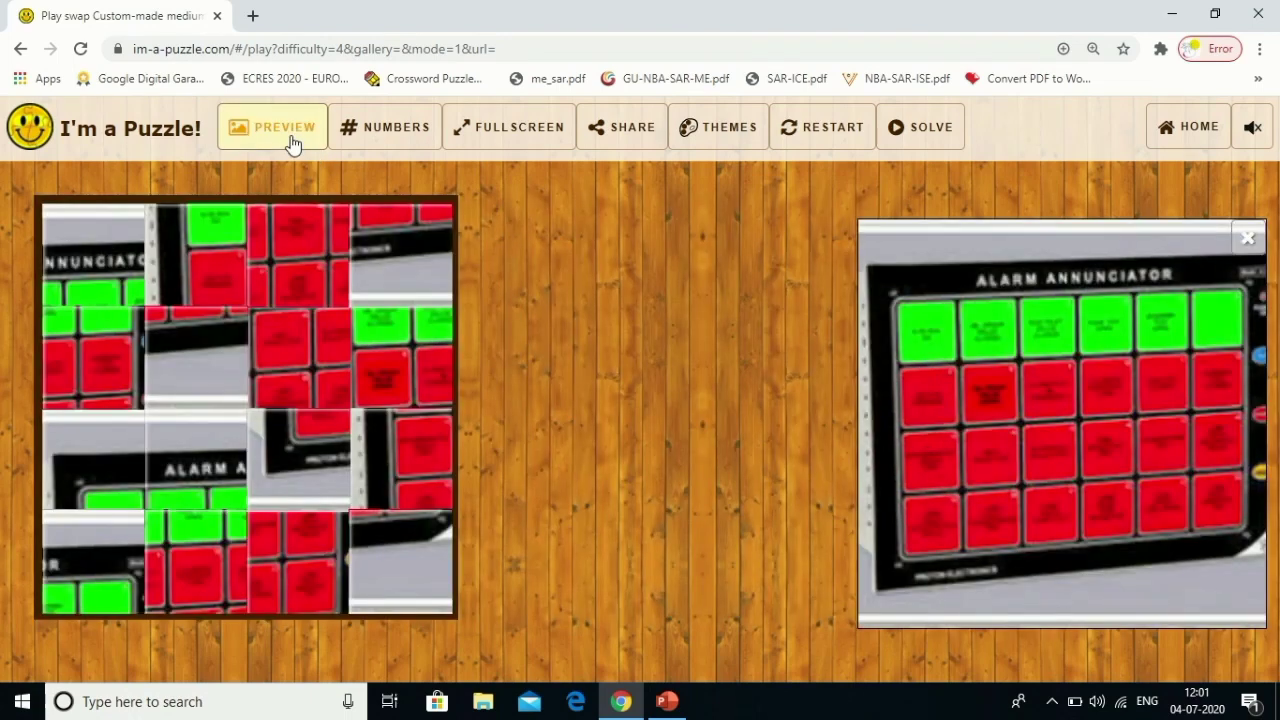
left_click(400, 144)
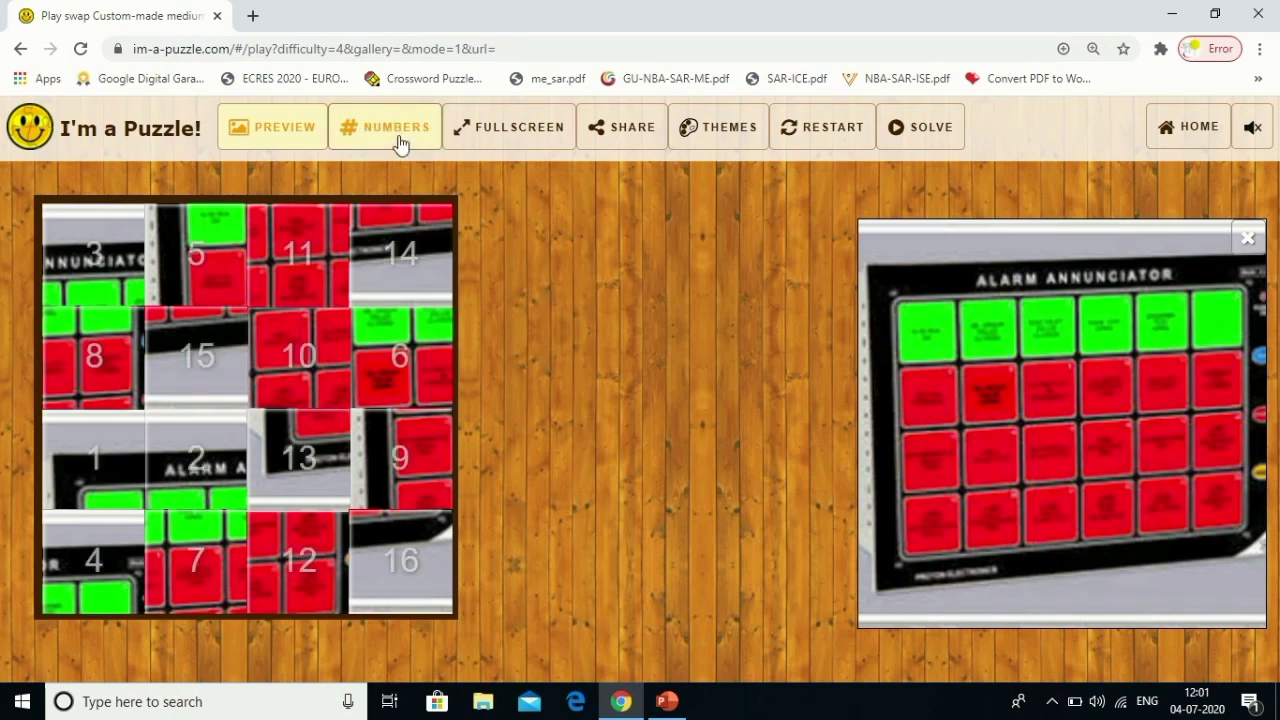
left_click_drag(88, 470, 86, 263)
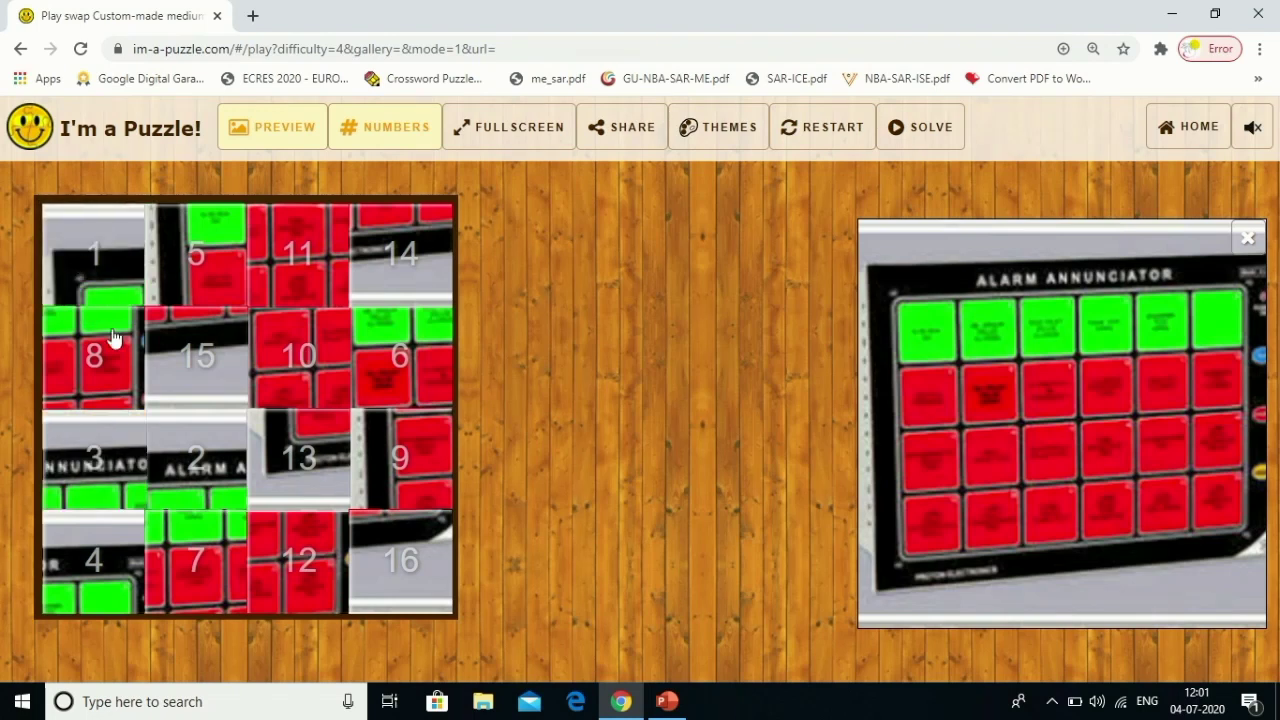
left_click(383, 126)
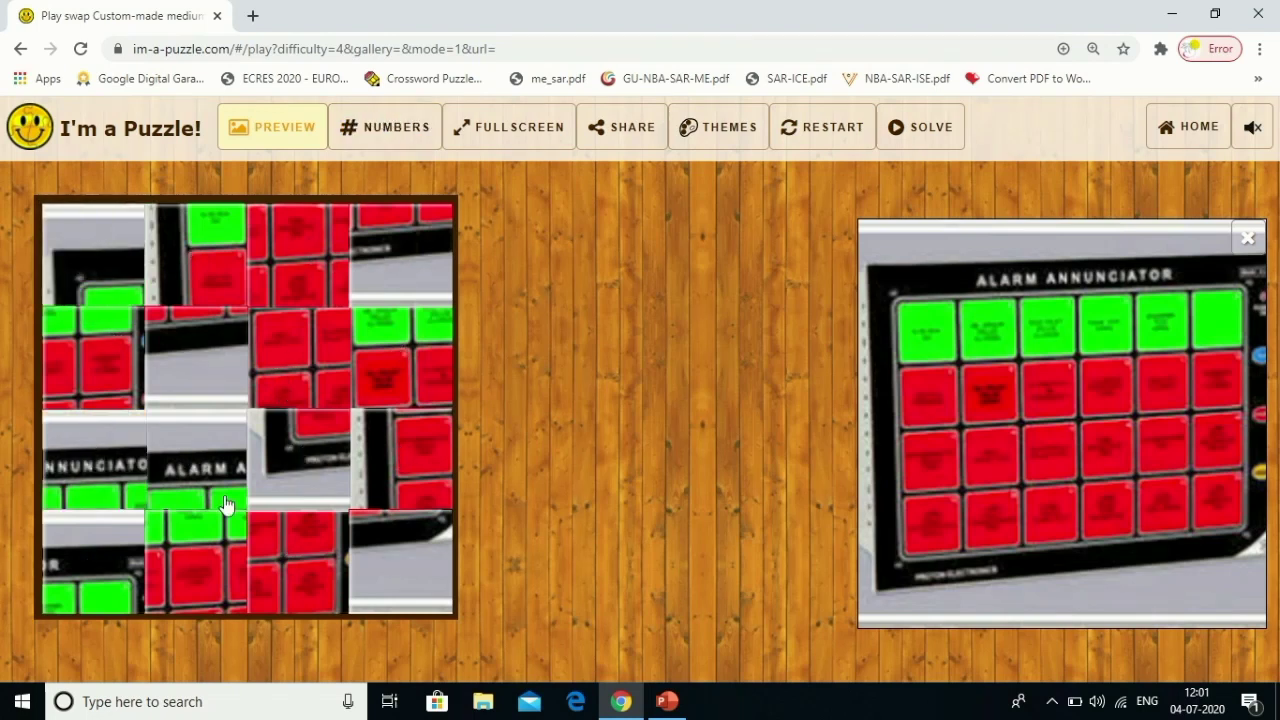
left_click_drag(177, 466, 183, 251)
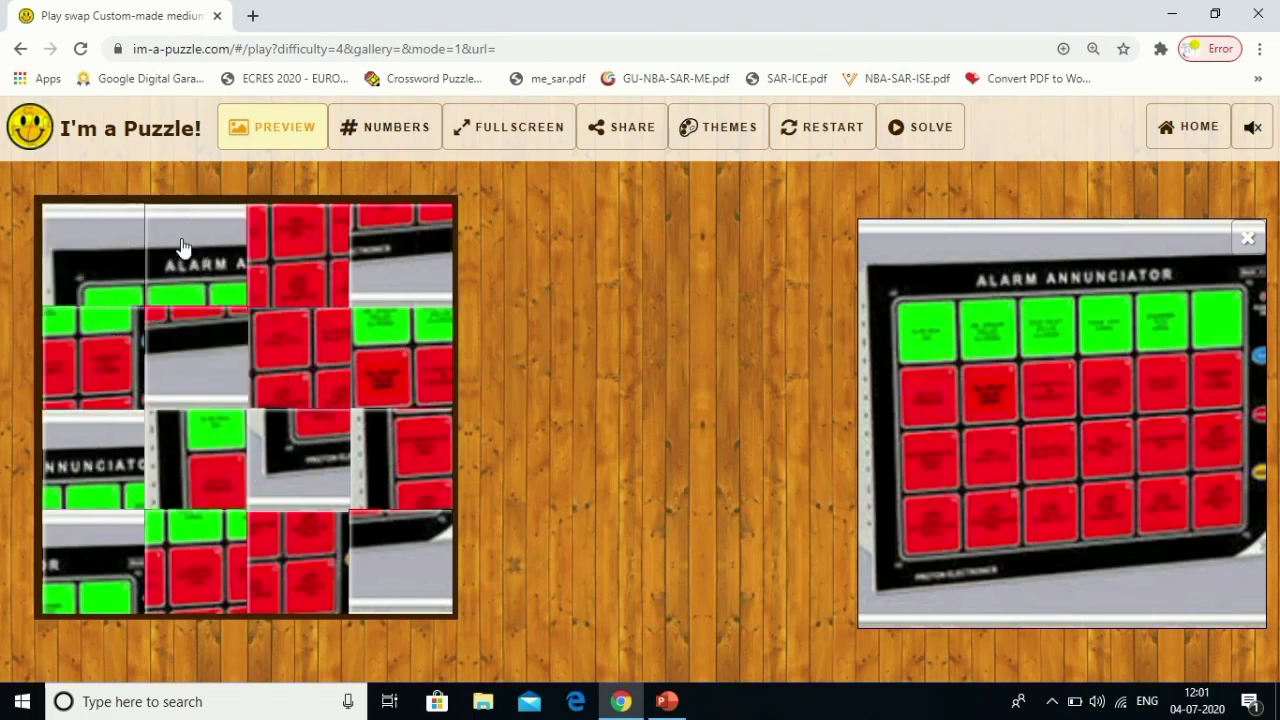